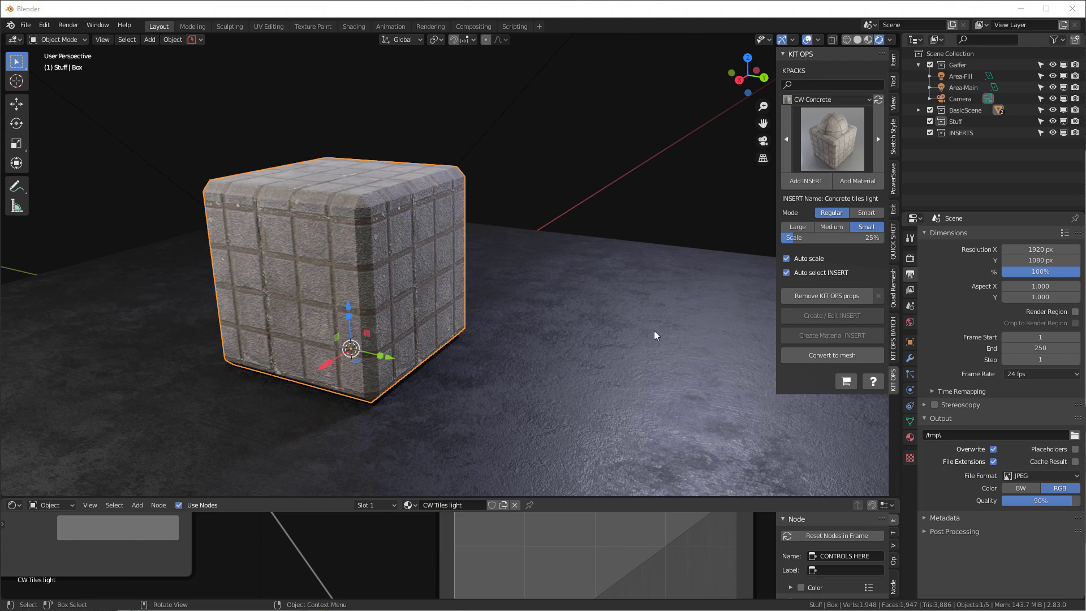
Inspect the tiled concrete cube in the viewport and its material node setup in the enlarged node editor
{"action": "mouse_move", "coordinate": [647, 317]}
{"action": "middle_mouse_down"}
{"action": "mouse_move", "coordinate": [633, 333]}
{"action": "mouse_move", "coordinate": [652, 321]}
{"action": "middle_mouse_up"}
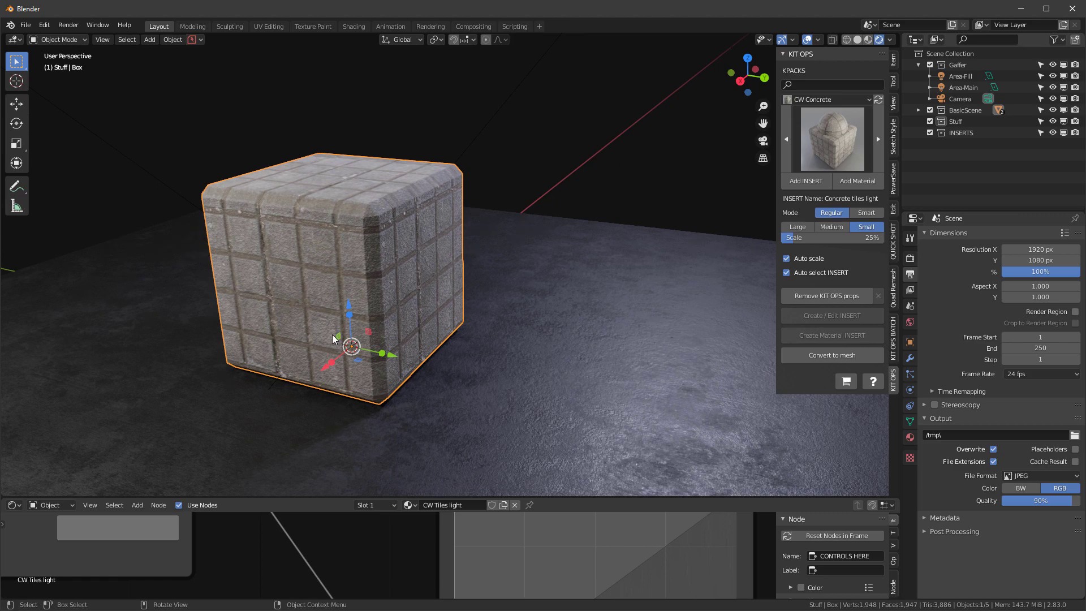
{"action": "scroll", "coordinate": [332, 334], "scroll_direction": "up", "scroll_amount": 1}
{"action": "scroll", "coordinate": [365, 371], "scroll_direction": "down", "scroll_amount": 1}
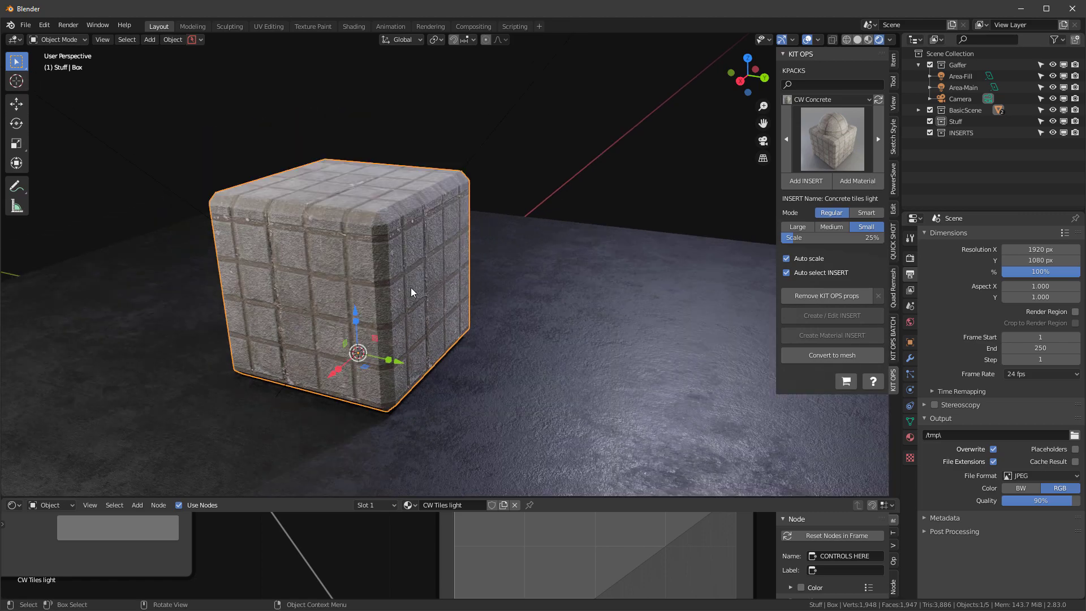
{"action": "mouse_move", "coordinate": [472, 271]}
{"action": "middle_mouse_down"}
{"action": "mouse_move", "coordinate": [396, 287]}
{"action": "mouse_move", "coordinate": [471, 271]}
{"action": "middle_mouse_up"}
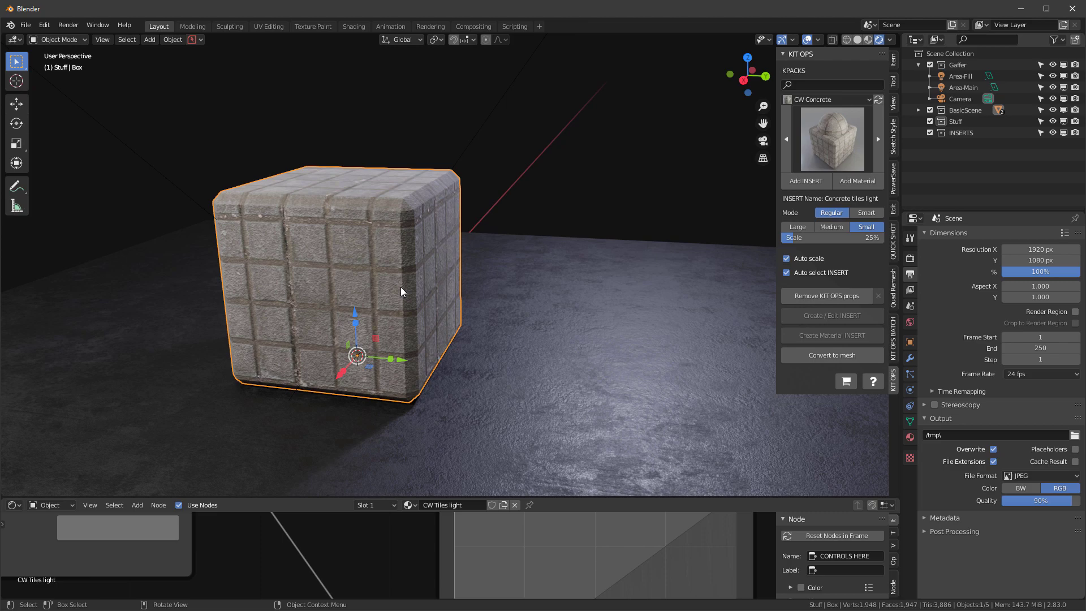
{"action": "scroll", "coordinate": [399, 286], "scroll_direction": "up", "scroll_amount": 1}
{"action": "scroll", "coordinate": [399, 286], "scroll_direction": "up", "scroll_amount": 5}
{"action": "scroll", "coordinate": [396, 266], "scroll_direction": "down", "scroll_amount": 6}
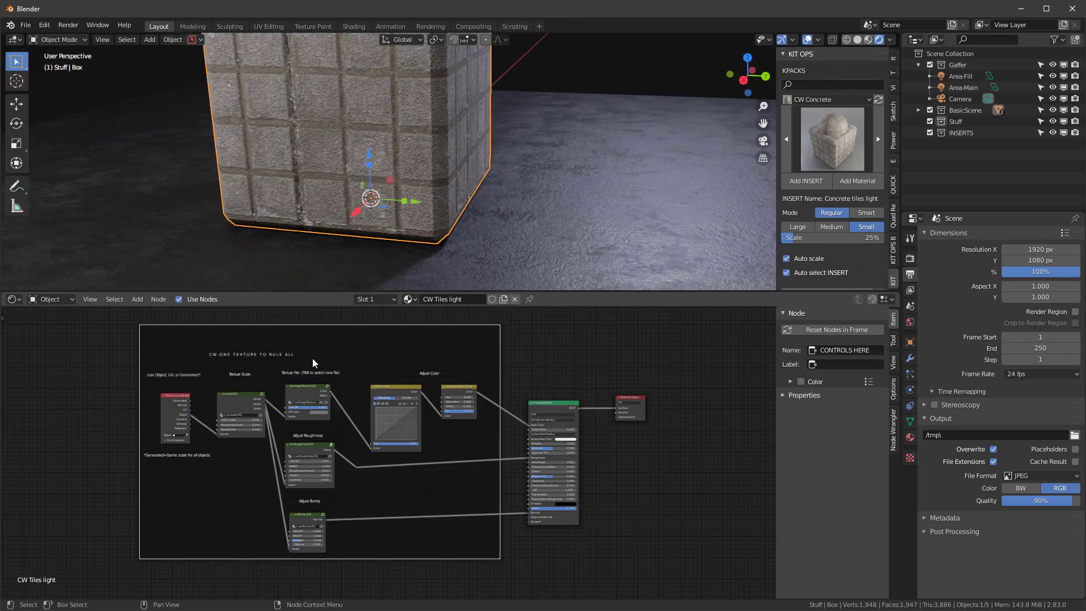
{"action": "scroll", "coordinate": [355, 509], "scroll_direction": "up", "scroll_amount": 2}
{"action": "middle_click_drag", "start_coordinate": [355, 509], "coordinate": [399, 543]}
{"action": "scroll", "coordinate": [398, 532], "scroll_direction": "down", "scroll_amount": 1}
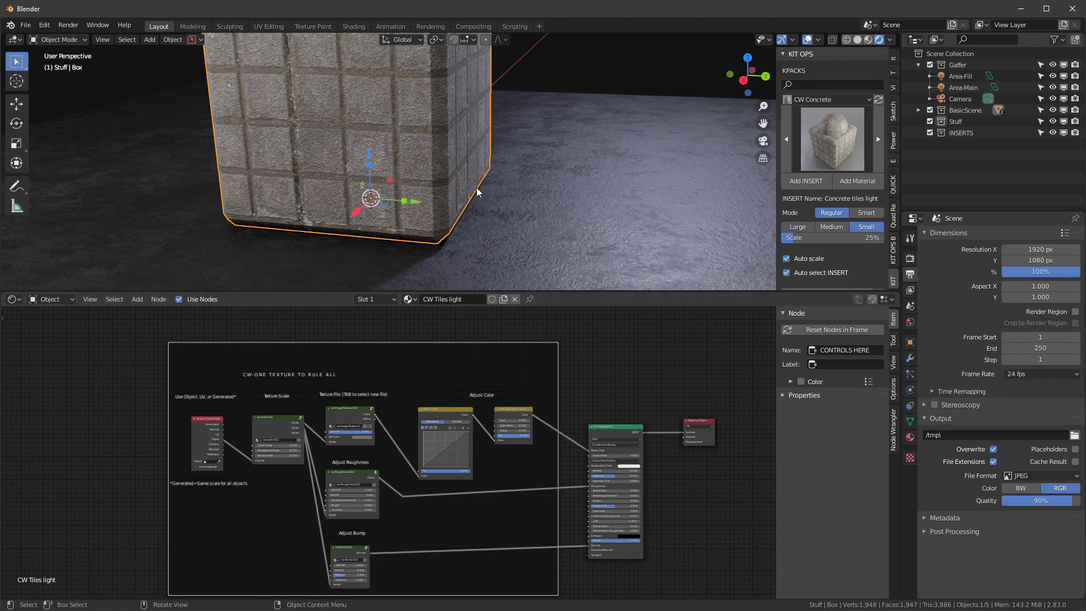
{"action": "scroll", "coordinate": [487, 195], "scroll_direction": "down", "scroll_amount": 3}
{"action": "scroll", "coordinate": [462, 199], "scroll_direction": "up", "scroll_amount": 3}
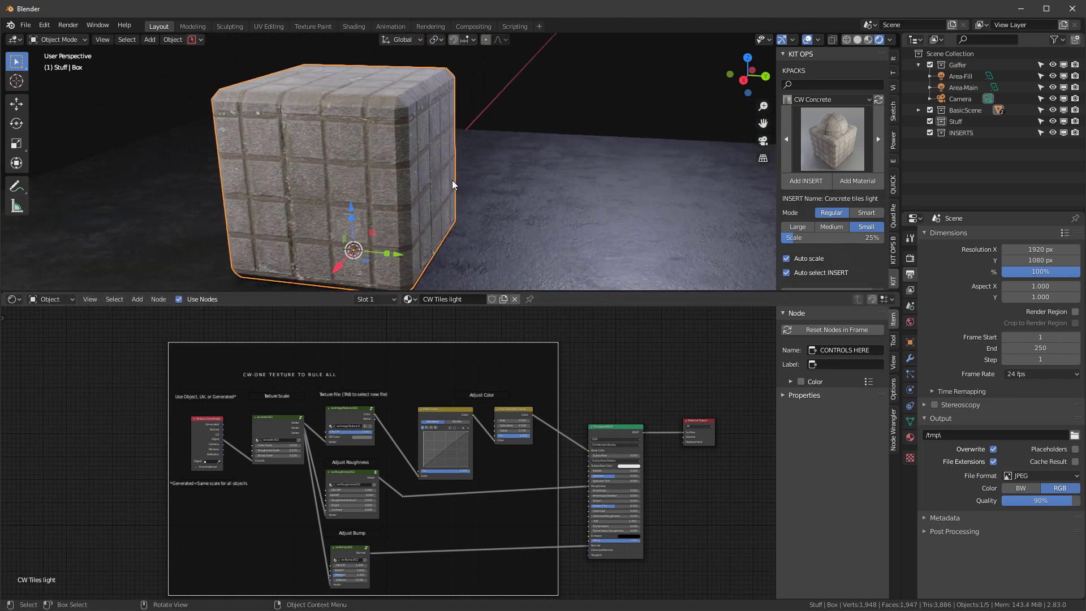
{"action": "scroll", "coordinate": [279, 405], "scroll_direction": "up", "scroll_amount": 2}
{"action": "scroll", "coordinate": [285, 447], "scroll_direction": "up", "scroll_amount": 3}
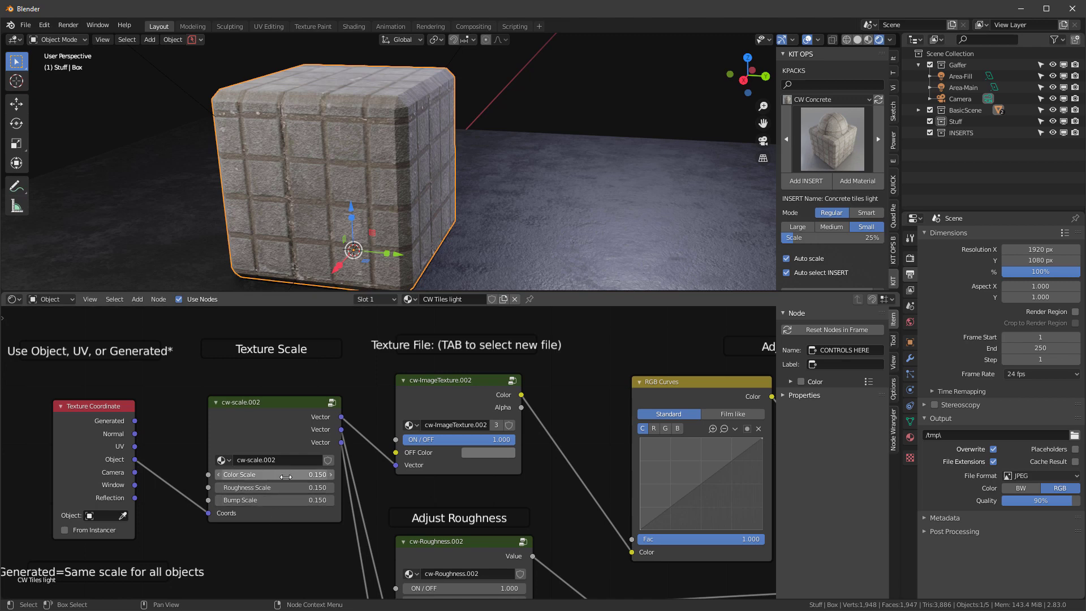
Set the Color, Roughness and Bump Scale values of the scale node together to 1
{"action": "left_click_drag", "start_coordinate": [285, 477], "coordinate": [285, 500]}
{"action": "type", "text": "1"}
{"action": "key", "text": "Return"}
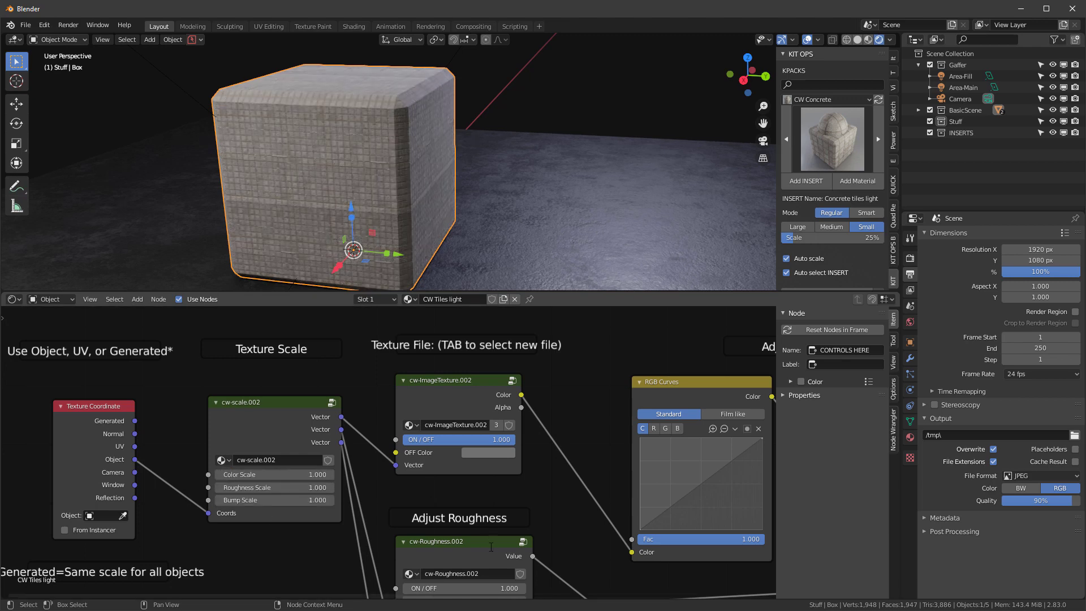
Set the Color, Roughness and Bump Scale values of the scale node together to 0.2
{"action": "left_click_drag", "start_coordinate": [286, 475], "coordinate": [286, 500]}
{"action": "type", "text": "0.2"}
{"action": "key", "text": "Return"}
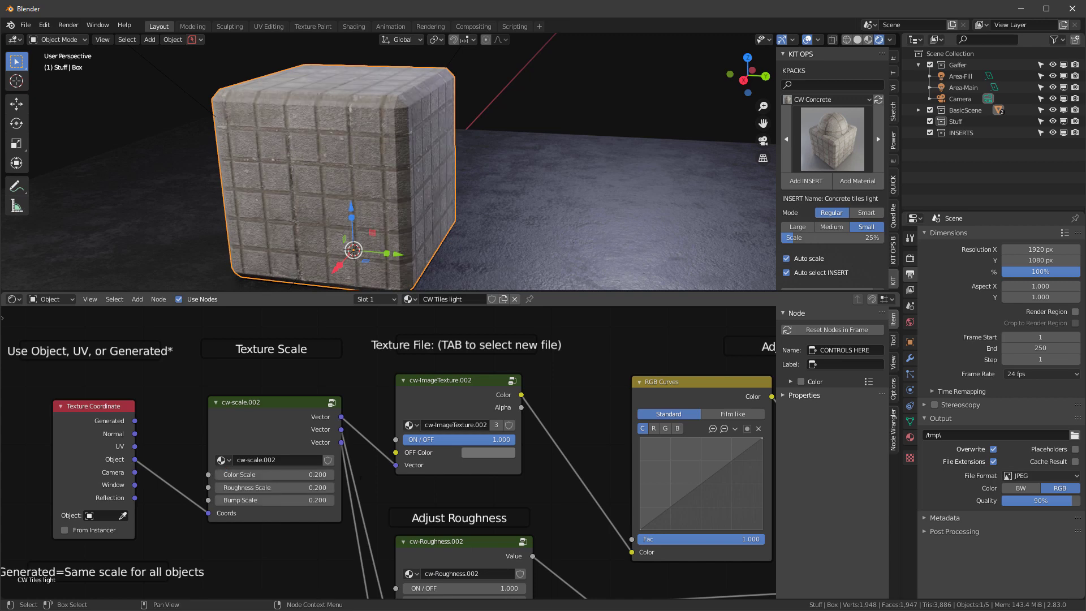
Switch the image texture node off, pick a dark red OFF Color for it, and switch it back on
{"action": "middle_click_drag", "start_coordinate": [442, 195], "coordinate": [365, 166]}
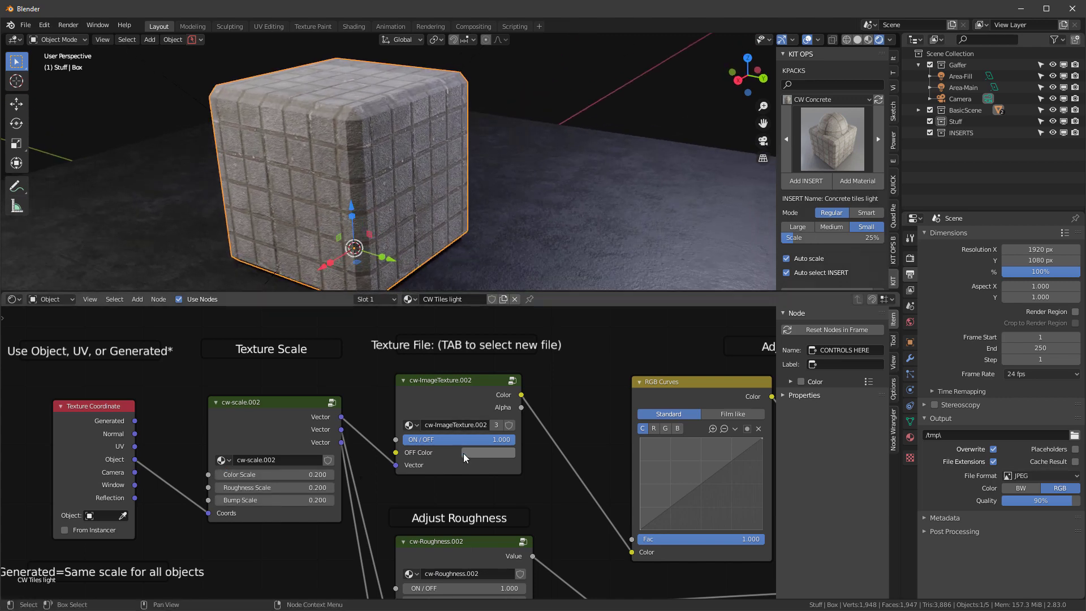
{"action": "left_click_drag", "start_coordinate": [513, 442], "coordinate": [402, 442]}
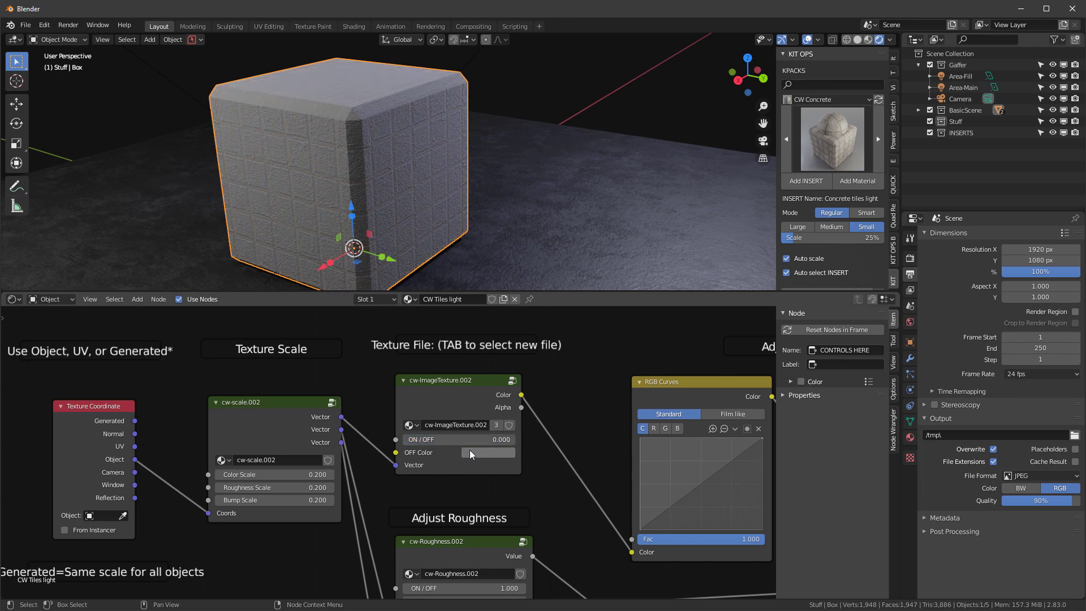
{"action": "left_click", "coordinate": [496, 456]}
{"action": "left_click_drag", "start_coordinate": [508, 339], "coordinate": [499, 369]}
{"action": "left_click_drag", "start_coordinate": [433, 440], "coordinate": [516, 441]}
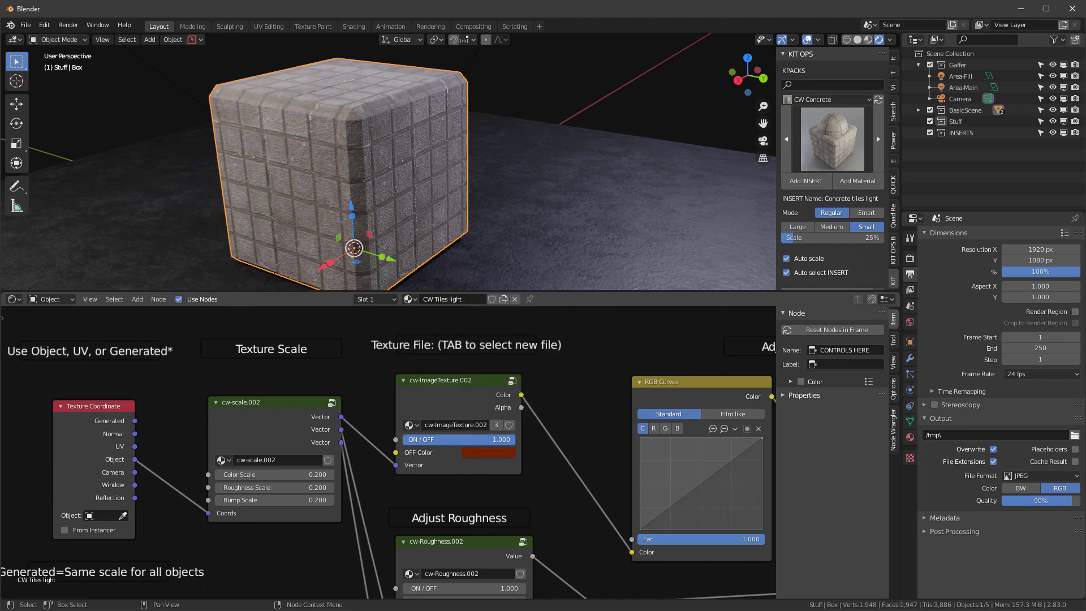
Inspect the roughness and bump nodes and orbit around the cube to check the material
{"action": "scroll", "coordinate": [537, 512], "scroll_direction": "down", "scroll_amount": 2}
{"action": "middle_click_drag", "start_coordinate": [540, 546], "coordinate": [519, 417]}
{"action": "scroll", "coordinate": [490, 441], "scroll_direction": "up", "scroll_amount": 7}
{"action": "left_click_drag", "start_coordinate": [465, 524], "coordinate": [348, 524]}
{"action": "middle_click_drag", "start_coordinate": [463, 138], "coordinate": [318, 124]}
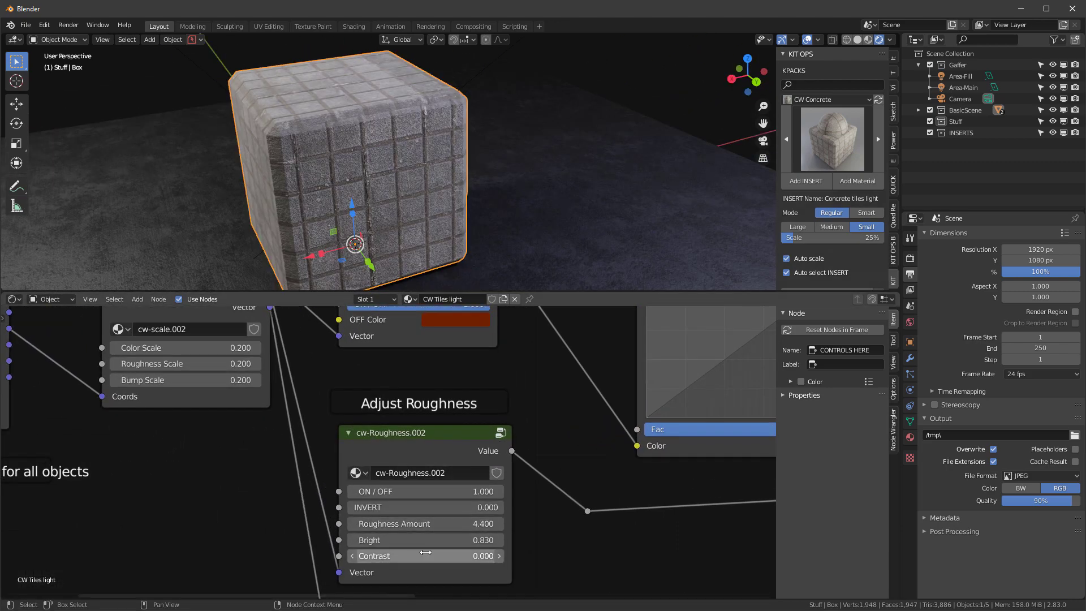
{"action": "middle_click_drag", "start_coordinate": [408, 164], "coordinate": [577, 149]}
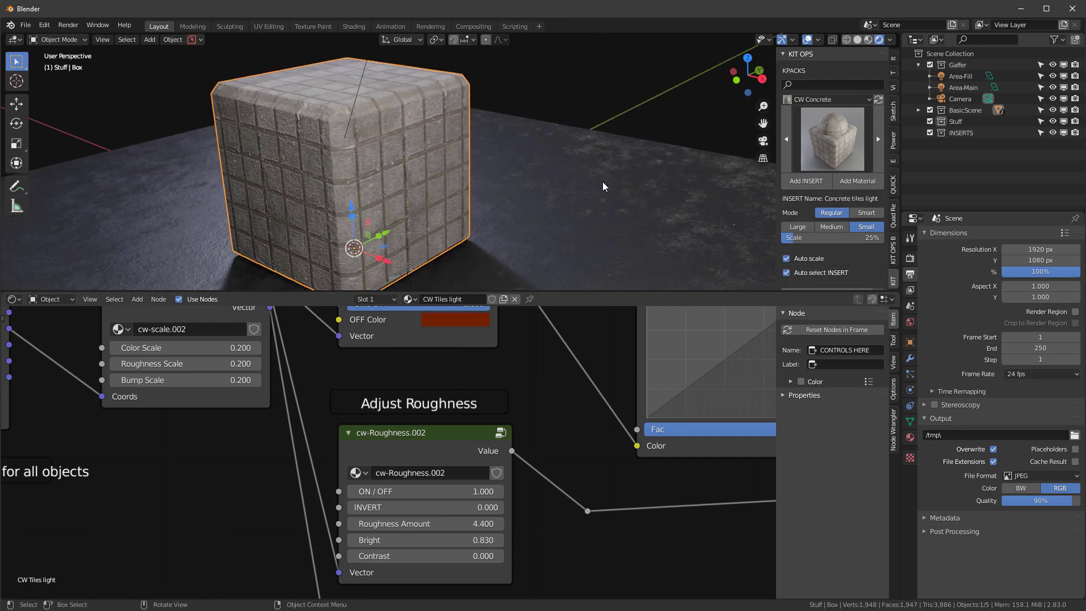
{"action": "scroll", "coordinate": [560, 498], "scroll_direction": "down", "scroll_amount": 5}
{"action": "scroll", "coordinate": [368, 463], "scroll_direction": "up", "scroll_amount": 5}
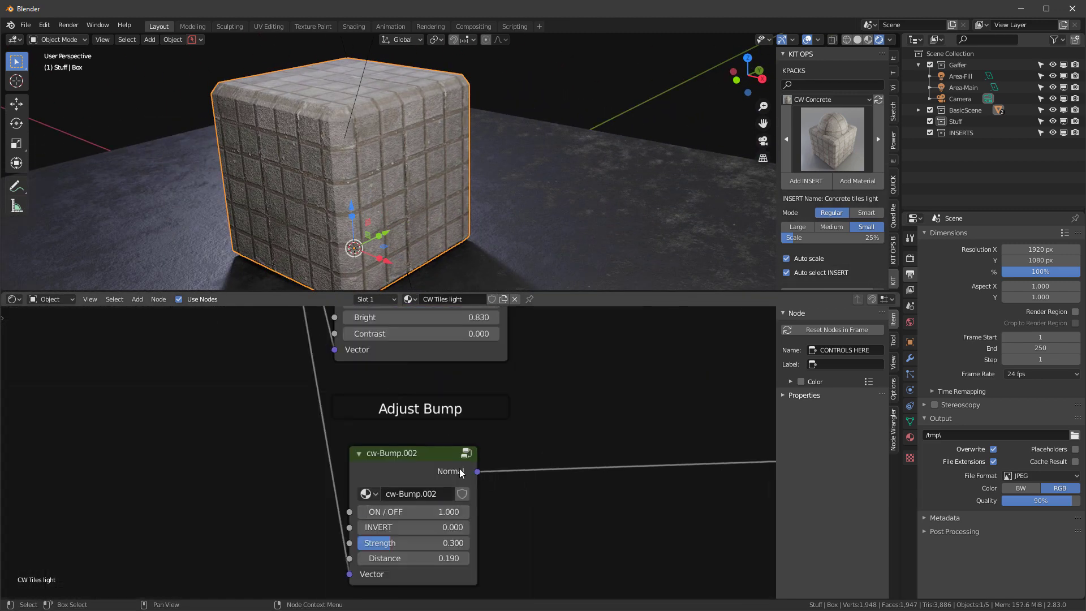
{"action": "scroll", "coordinate": [471, 478], "scroll_direction": "down", "scroll_amount": 5}
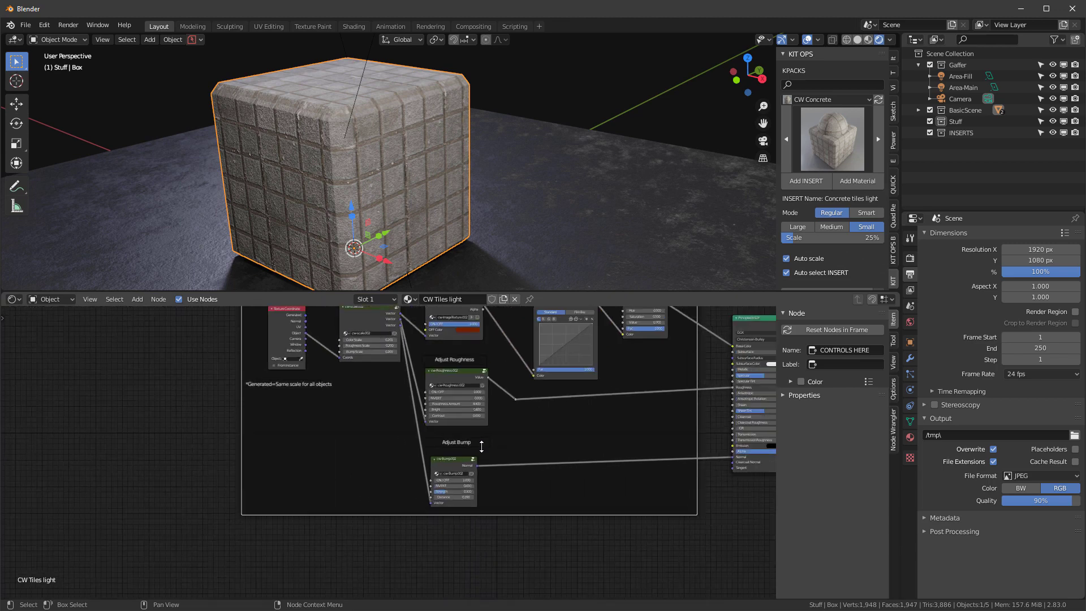
{"action": "middle_click_drag", "start_coordinate": [497, 361], "coordinate": [446, 444], "text": "shift"}
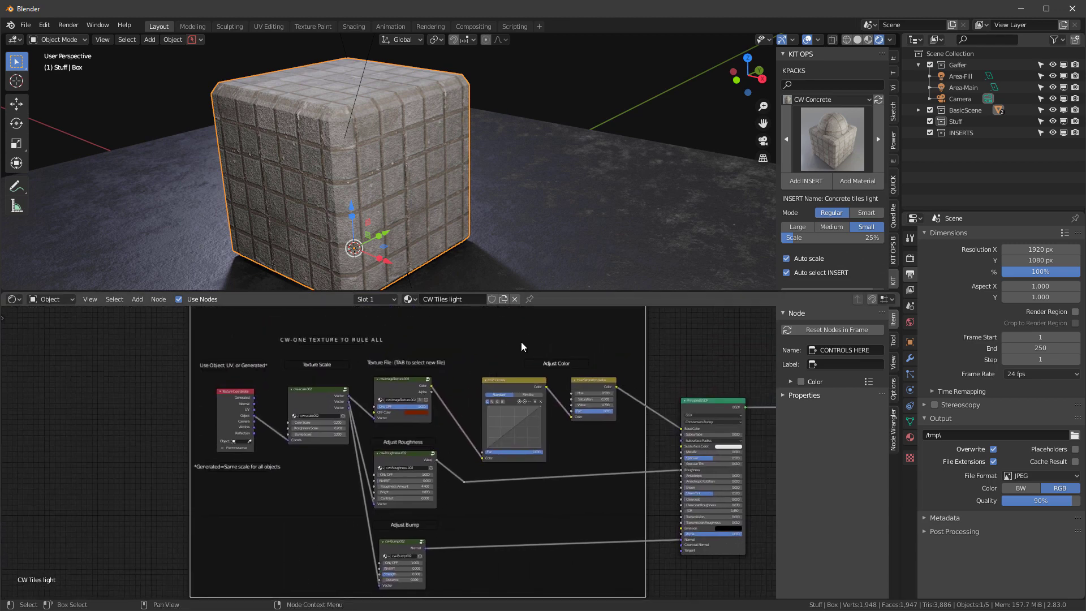
{"action": "scroll", "coordinate": [569, 419], "scroll_direction": "up", "scroll_amount": 2}
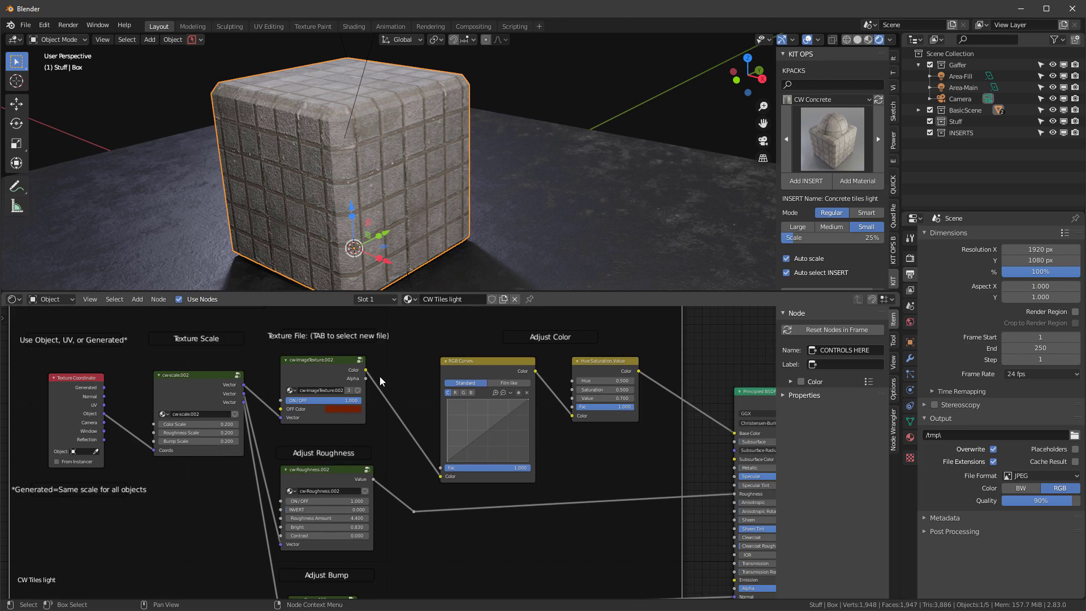
{"action": "scroll", "coordinate": [515, 400], "scroll_direction": "down", "scroll_amount": 3}
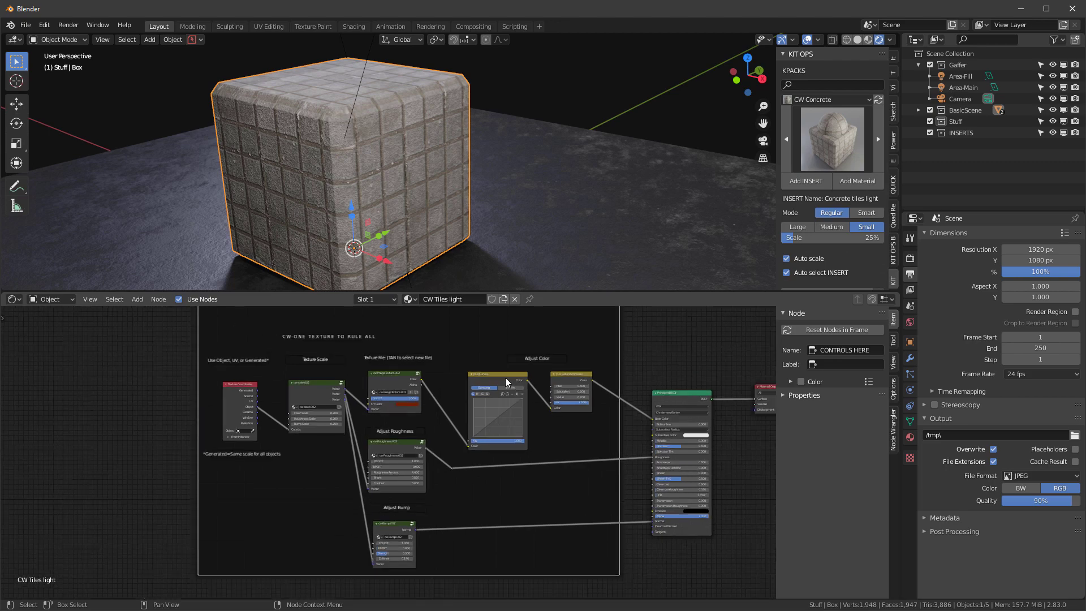
{"action": "scroll", "coordinate": [460, 363], "scroll_direction": "up", "scroll_amount": 6}
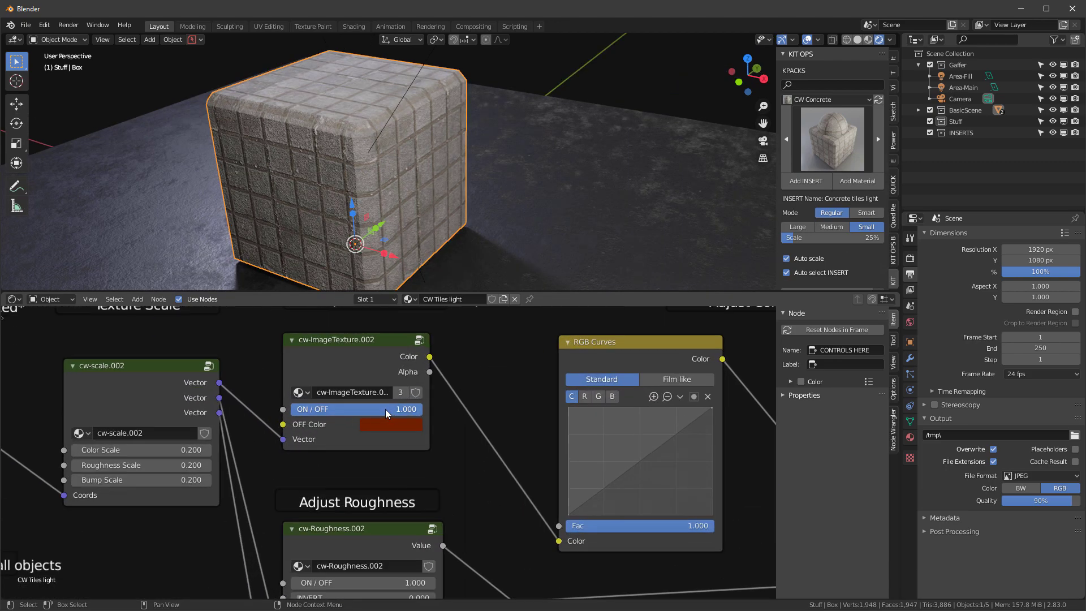
Rename the image texture node group to concrete-difuse
{"action": "left_click", "coordinate": [353, 392]}
{"action": "key", "text": "BackSpace"}
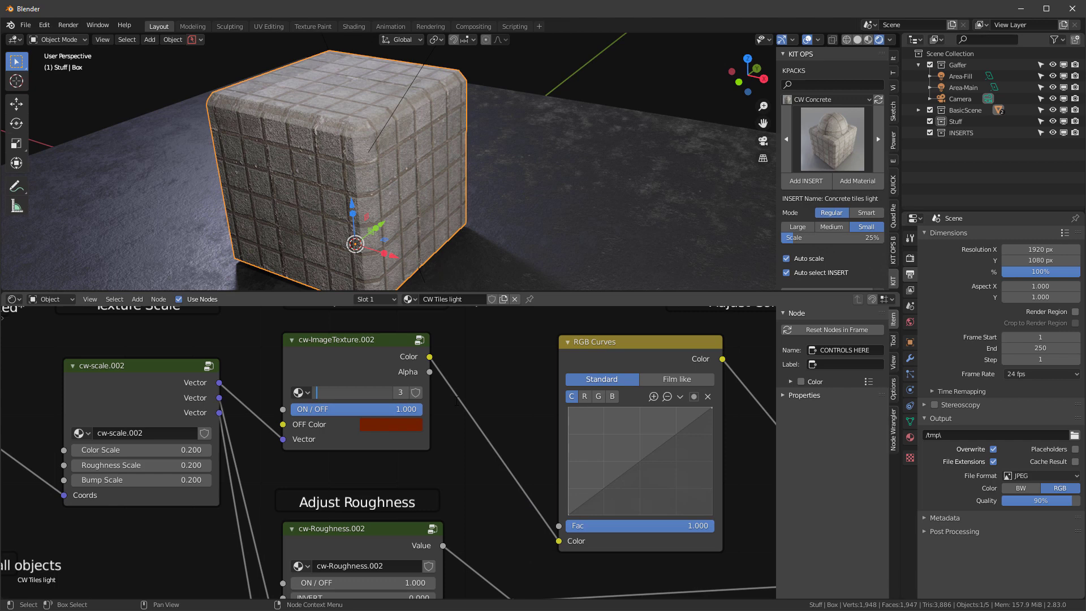
{"action": "type", "text": "concrete-difuse"}
{"action": "key", "text": "Return"}
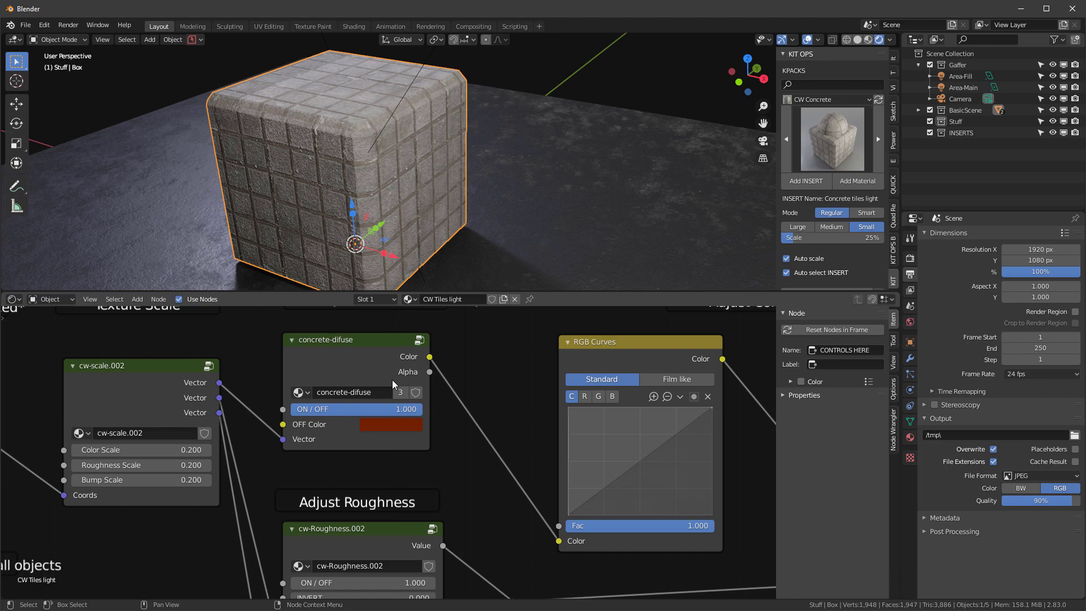
Rename the roughness node group to concrete-roughness
{"action": "scroll", "coordinate": [392, 379], "scroll_direction": "down", "scroll_amount": 3}
{"action": "middle_click_drag", "start_coordinate": [389, 422], "coordinate": [391, 71]}
{"action": "middle_click_drag", "start_coordinate": [442, 334], "coordinate": [400, 506]}
{"action": "scroll", "coordinate": [399, 506], "scroll_direction": "down", "scroll_amount": 5}
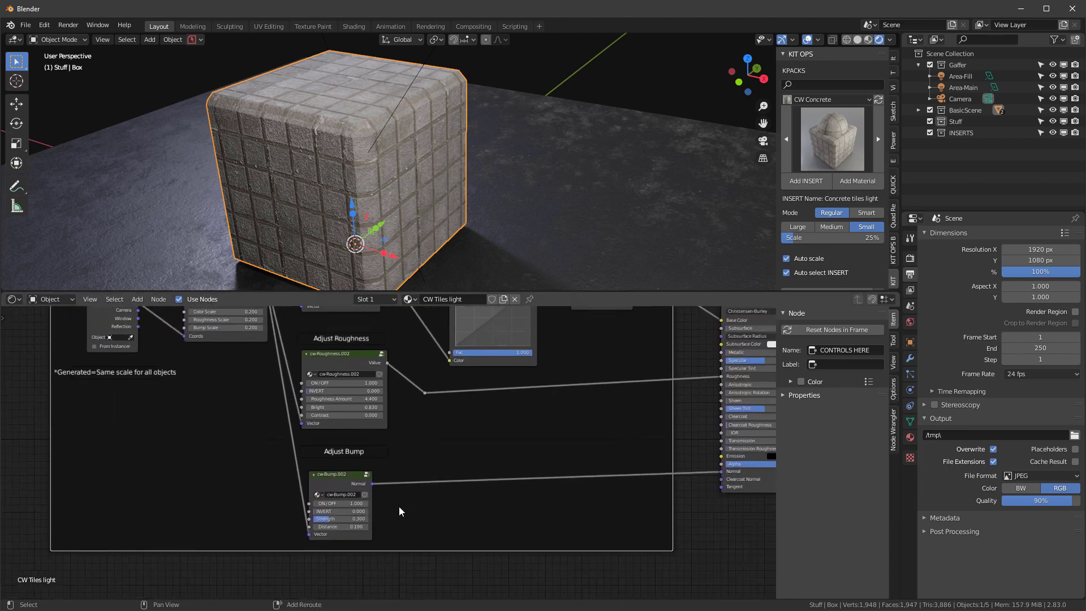
{"action": "scroll", "coordinate": [327, 348], "scroll_direction": "up", "scroll_amount": 5}
{"action": "double_click", "coordinate": [380, 386]}
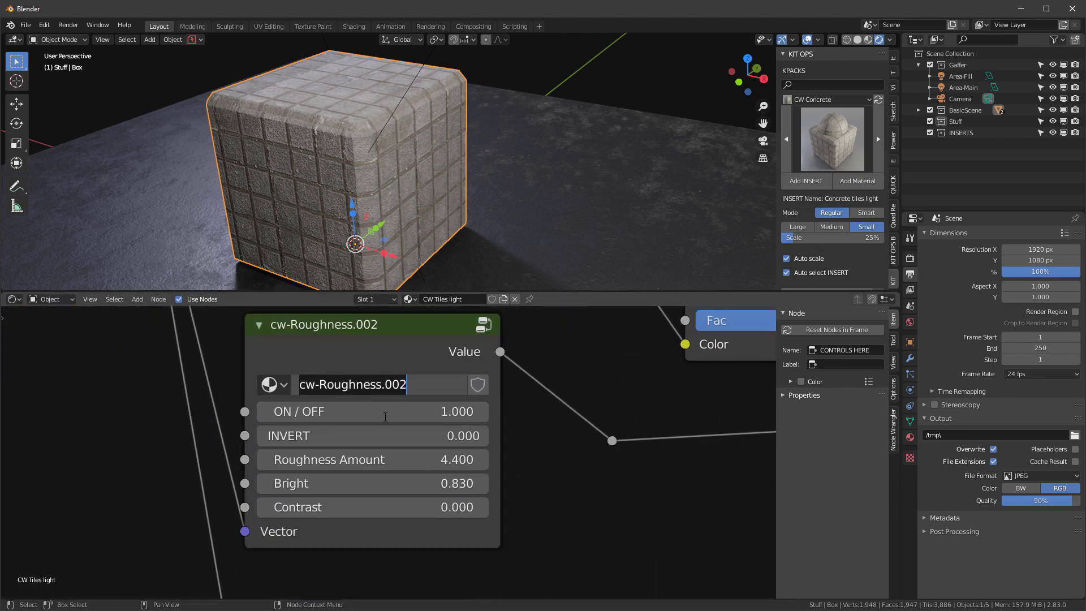
{"action": "type", "text": "concrete"}
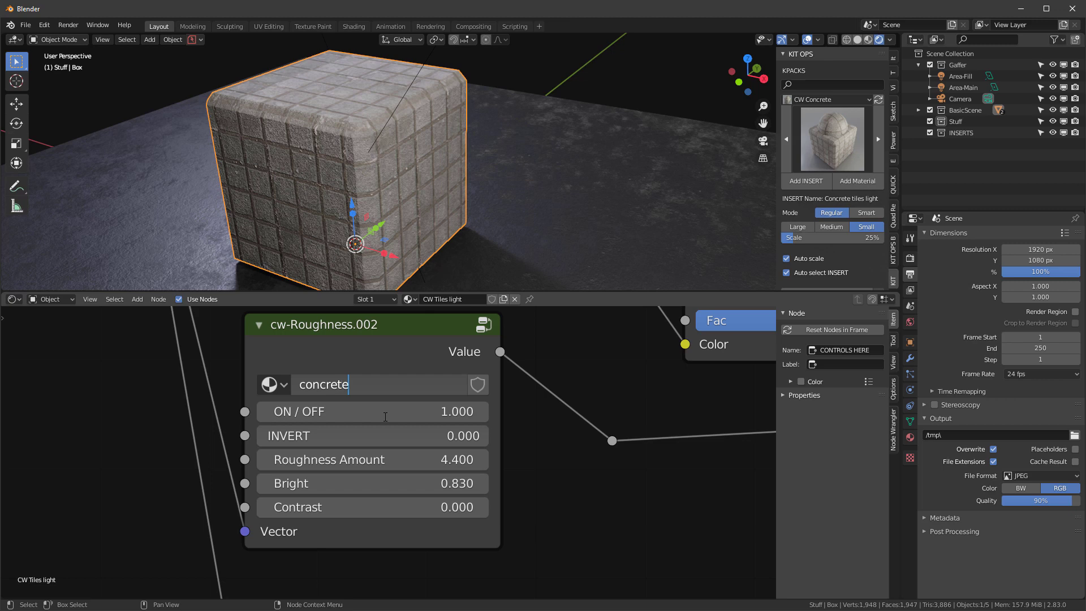
{"action": "type", "text": "-roughness"}
{"action": "key", "text": "Return"}
Rename the bump node group to concrete-bump
{"action": "scroll", "coordinate": [321, 356], "scroll_direction": "down", "scroll_amount": 10}
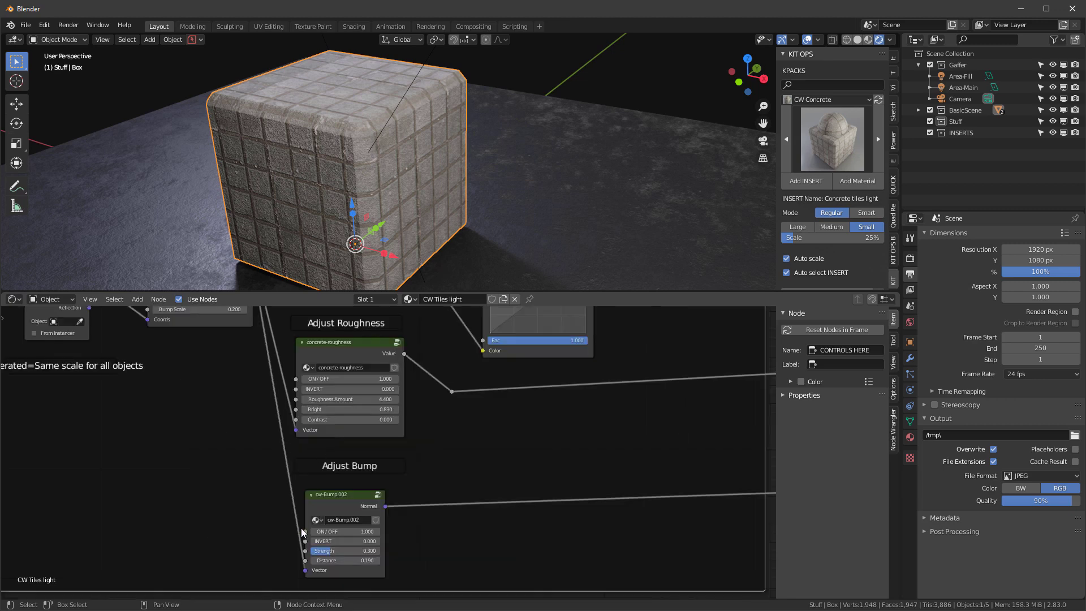
{"action": "scroll", "coordinate": [375, 514], "scroll_direction": "up", "scroll_amount": 9}
{"action": "left_click", "coordinate": [315, 500]}
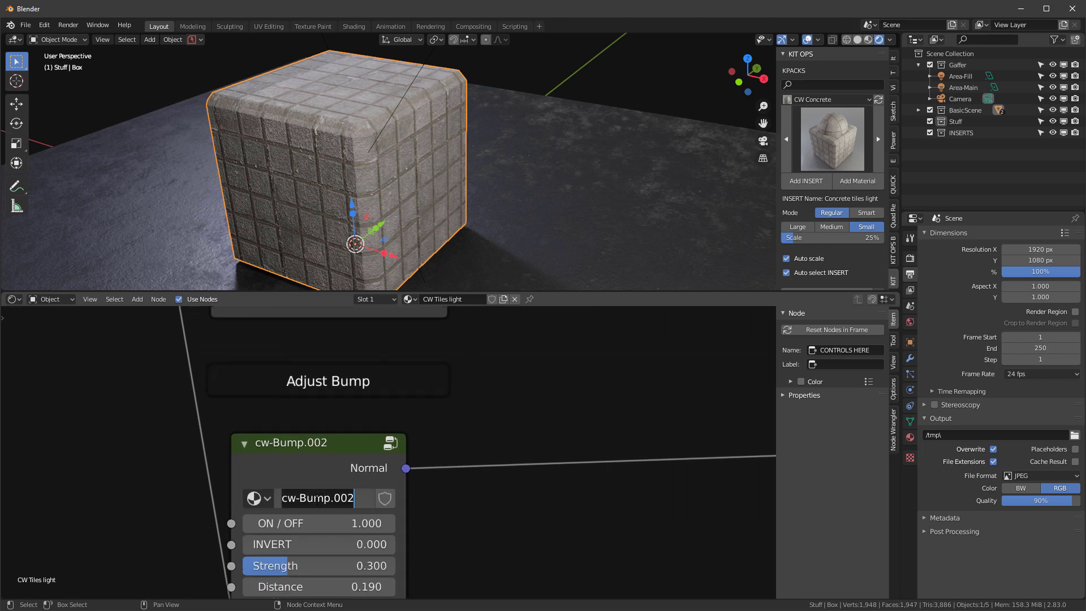
{"action": "type", "text": "concre"}
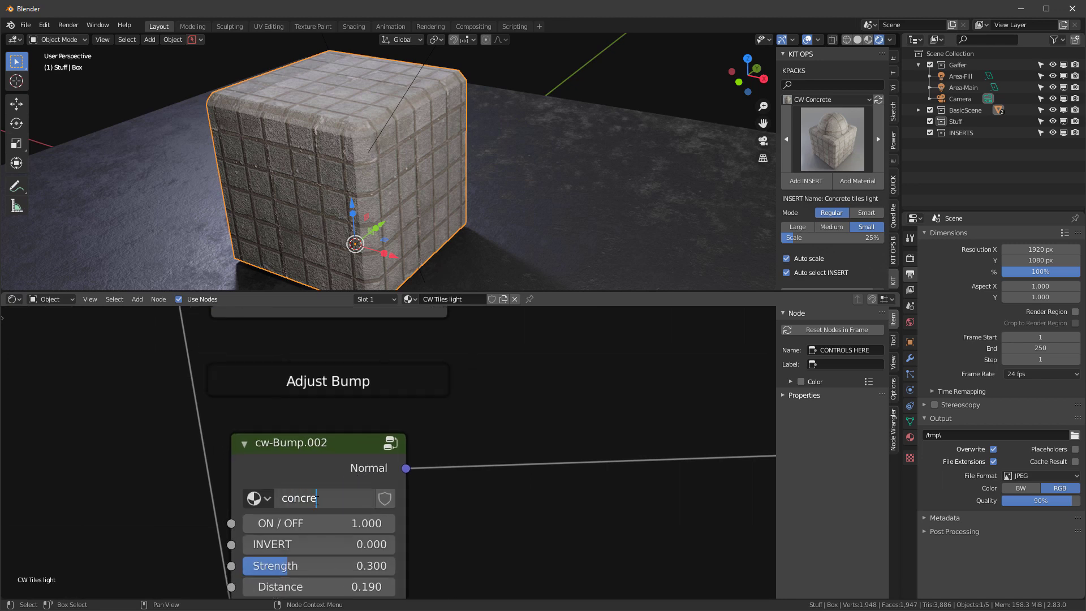
{"action": "type", "text": "te-bump"}
{"action": "key", "text": "Return"}
Duplicate the cube and move the copy about 2.3 m along Y
{"action": "scroll", "coordinate": [452, 352], "scroll_direction": "down", "scroll_amount": 5}
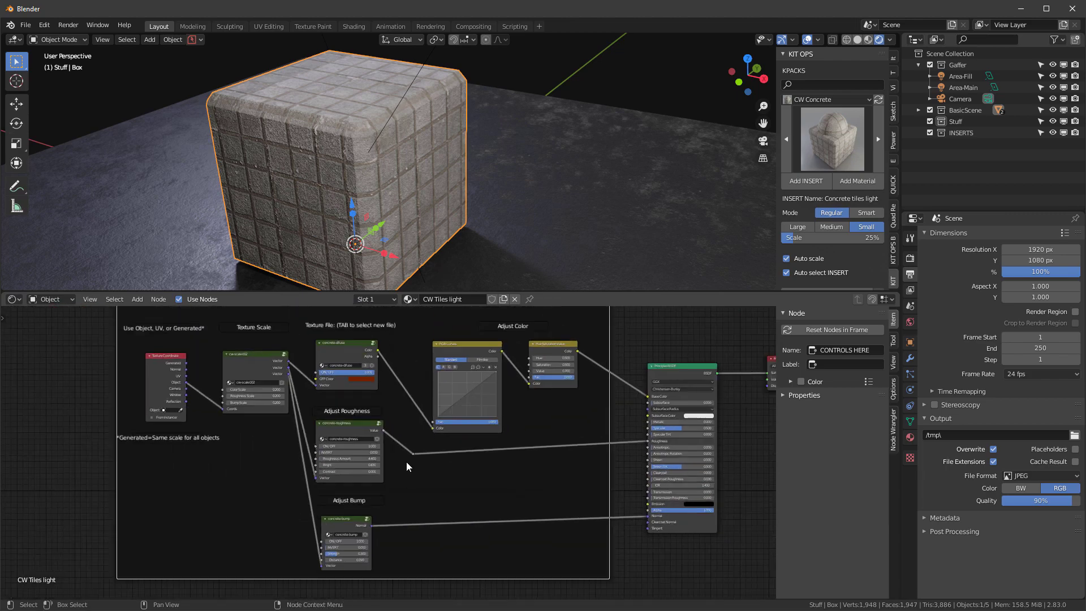
{"action": "scroll", "coordinate": [406, 236], "scroll_direction": "down", "scroll_amount": 1}
{"action": "middle_click_drag", "start_coordinate": [405, 237], "coordinate": [519, 164]}
{"action": "key", "text": "shift+d"}
{"action": "key", "text": "y"}
{"action": "left_click", "coordinate": [602, 233]}
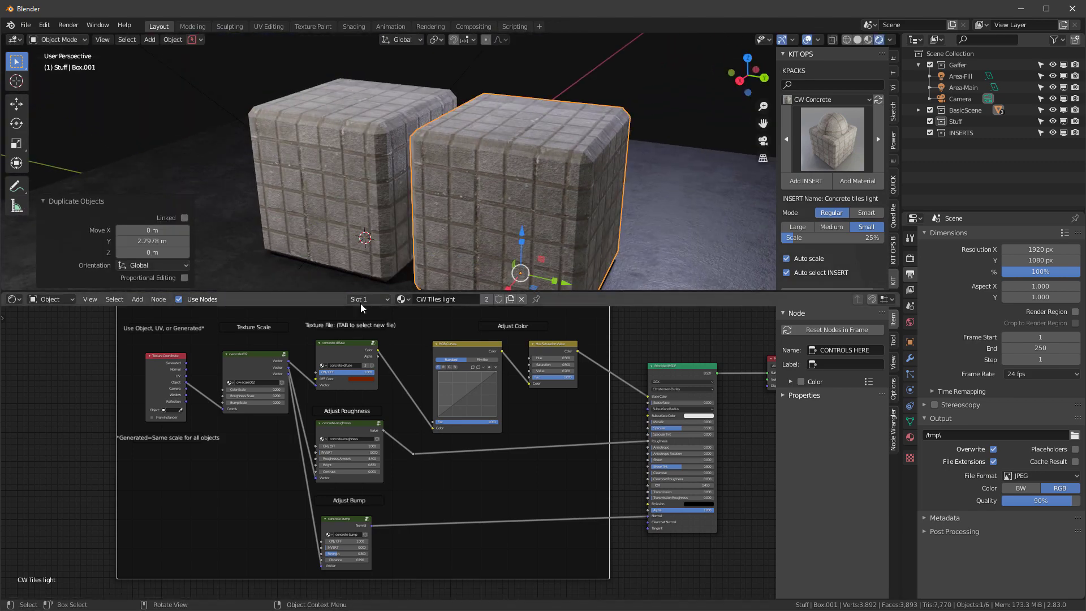
Select the original cube and rename its material to concrete
{"action": "left_click", "coordinate": [311, 123]}
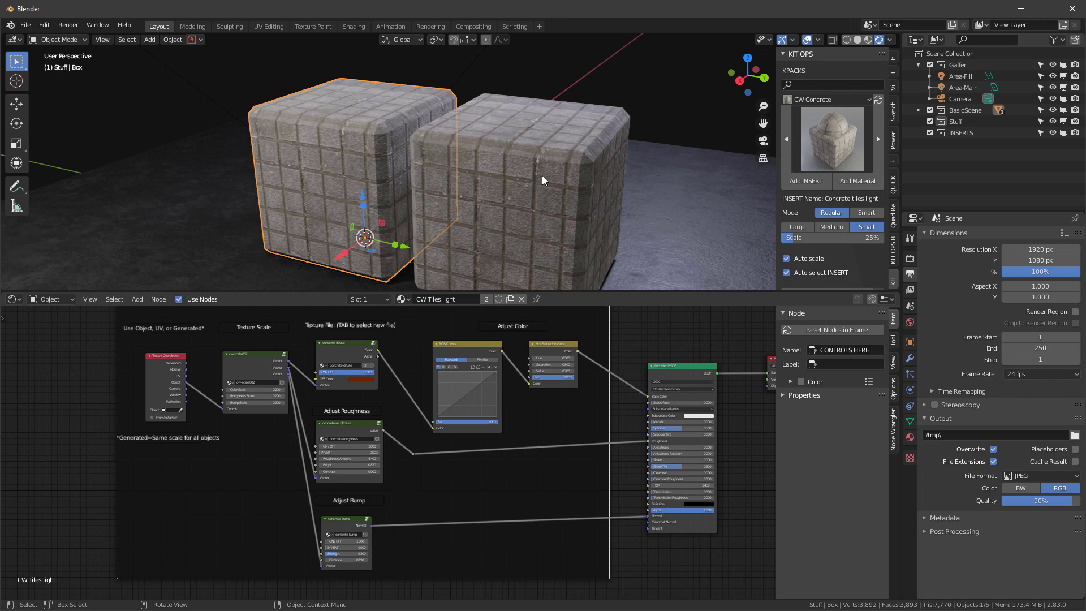
{"action": "left_click", "coordinate": [455, 299]}
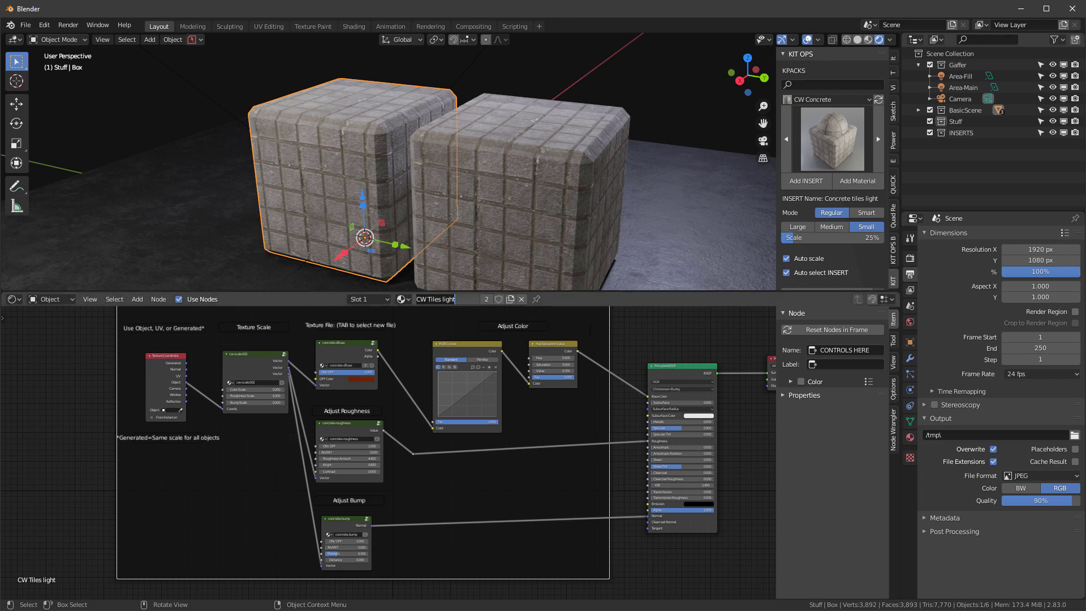
{"action": "type", "text": "concrete"}
{"action": "key", "text": "Return"}
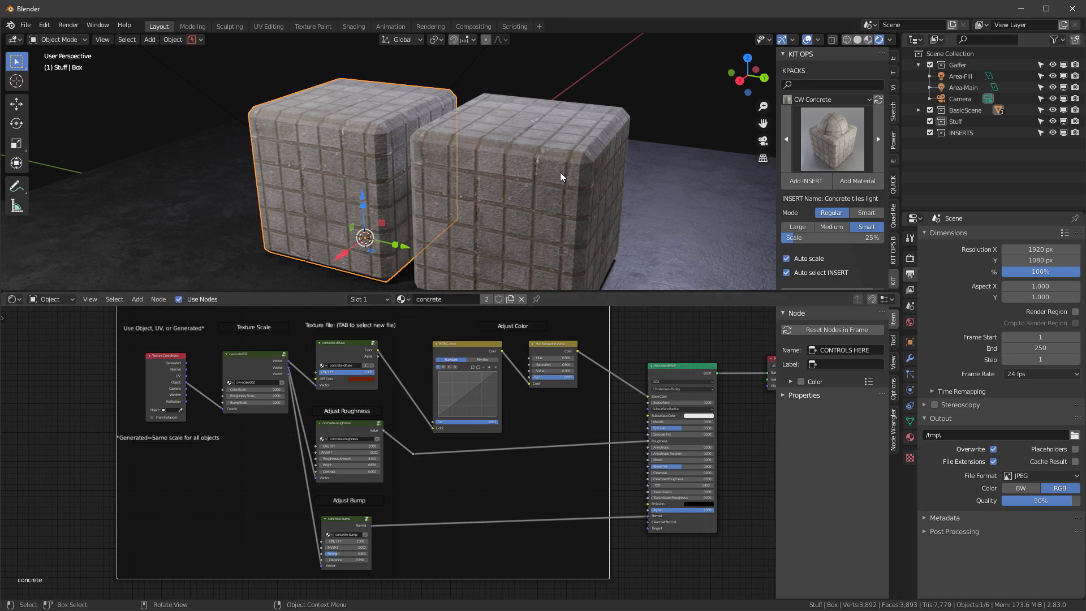
Select the duplicated cube, make its material single-user and rename it stone
{"action": "left_click", "coordinate": [560, 172]}
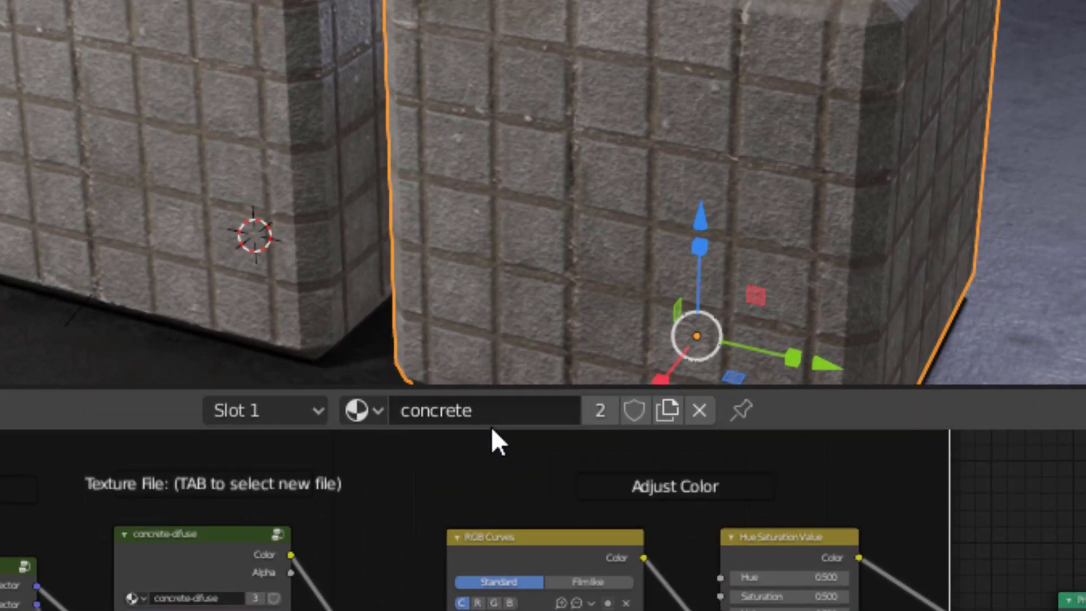
{"action": "left_click", "coordinate": [602, 407]}
{"action": "double_click", "coordinate": [472, 412]}
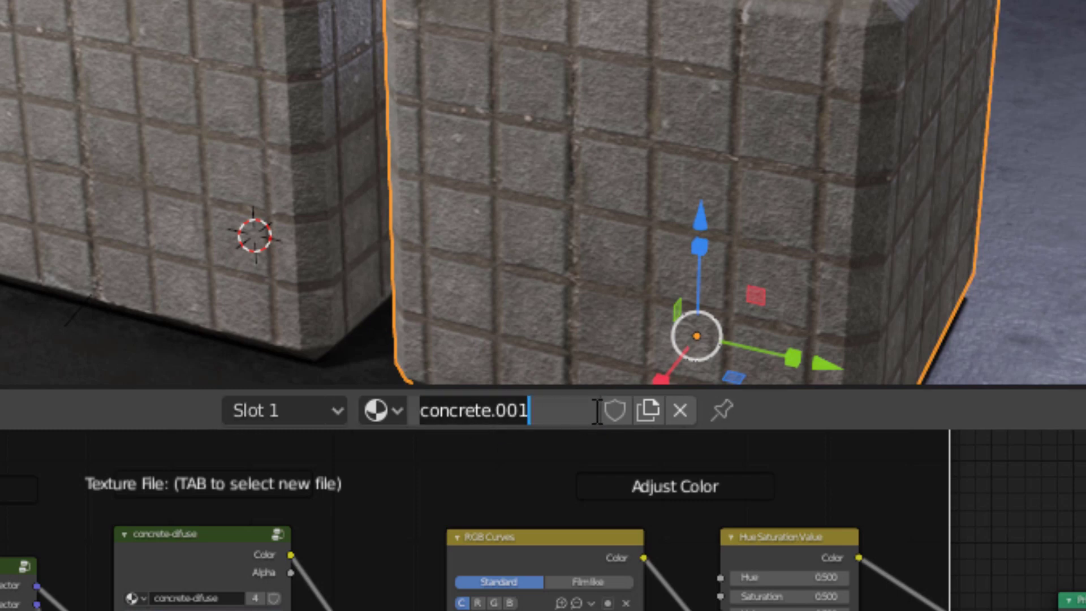
{"action": "type", "text": "stone"}
{"action": "key", "text": "Return"}
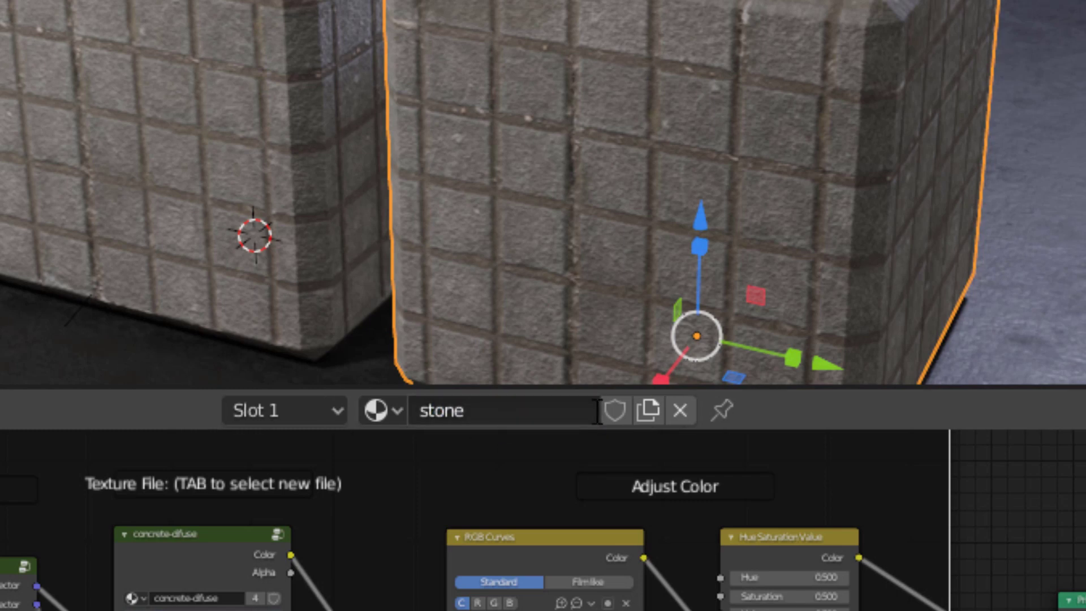
Select each cube in turn to compare their assigned materials
{"action": "left_click", "coordinate": [290, 72]}
{"action": "left_click", "coordinate": [677, 111]}
{"action": "left_click", "coordinate": [220, 61]}
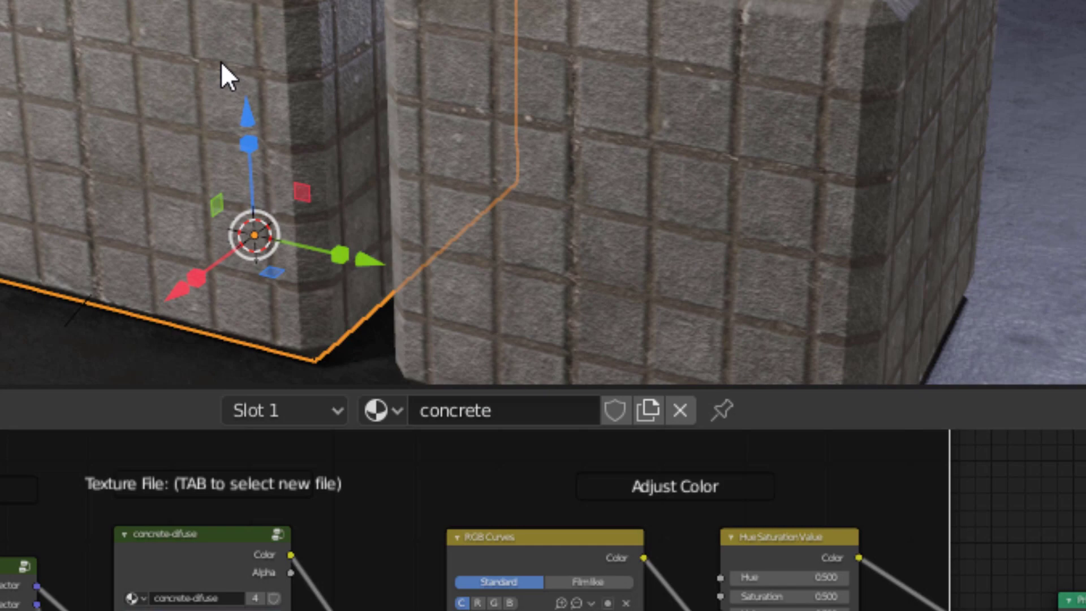
{"action": "left_click", "coordinate": [712, 155]}
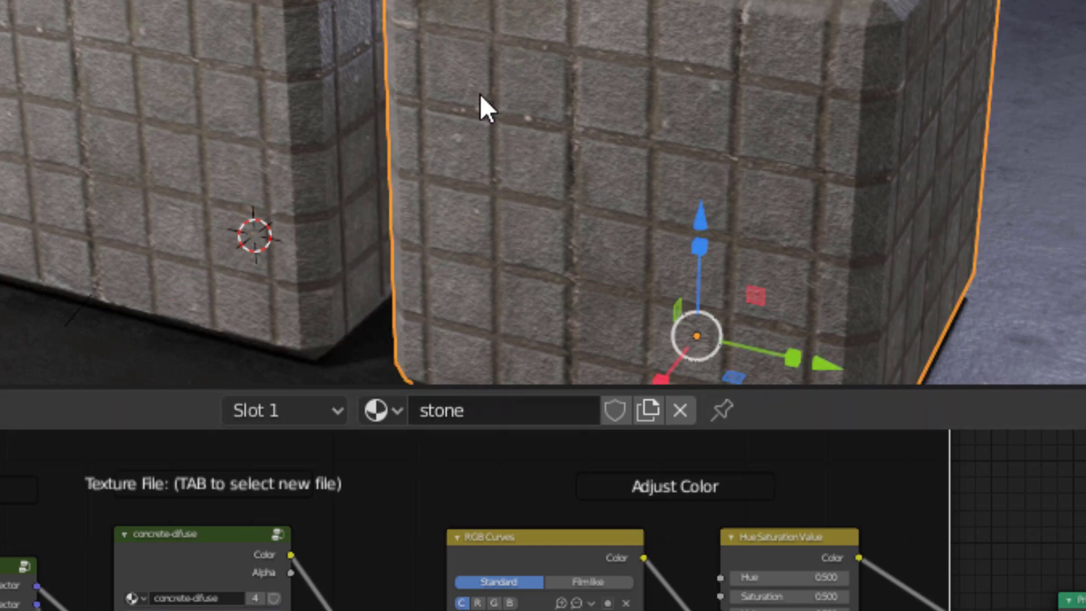
{"action": "left_click", "coordinate": [219, 2]}
{"action": "left_click", "coordinate": [729, 142]}
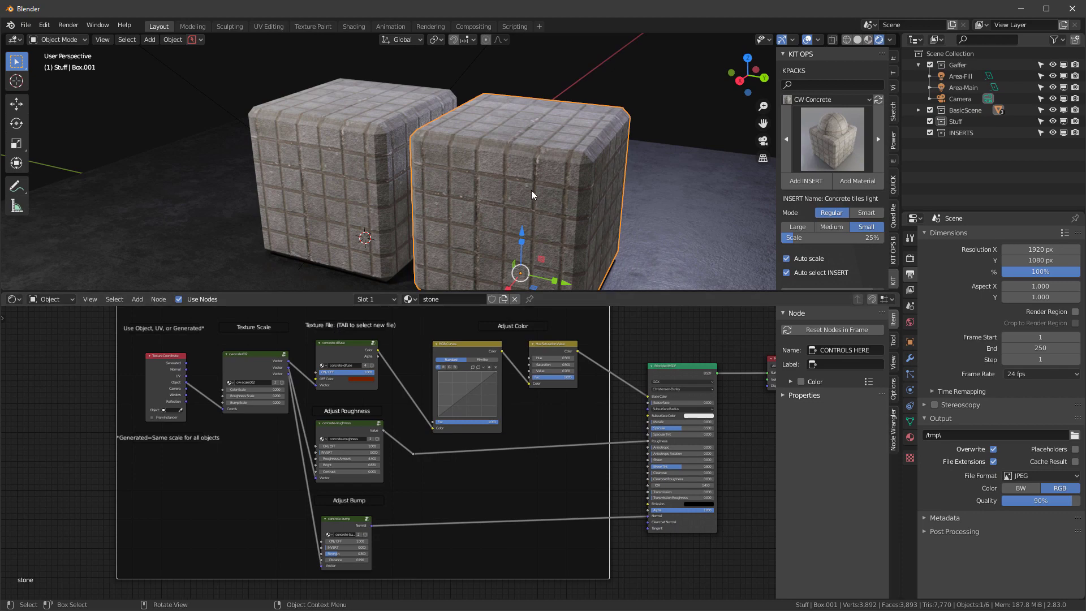
Make the diffuse node group in the stone material single-user and rename it stone-difuse
{"action": "scroll", "coordinate": [362, 326], "scroll_direction": "up", "scroll_amount": 4}
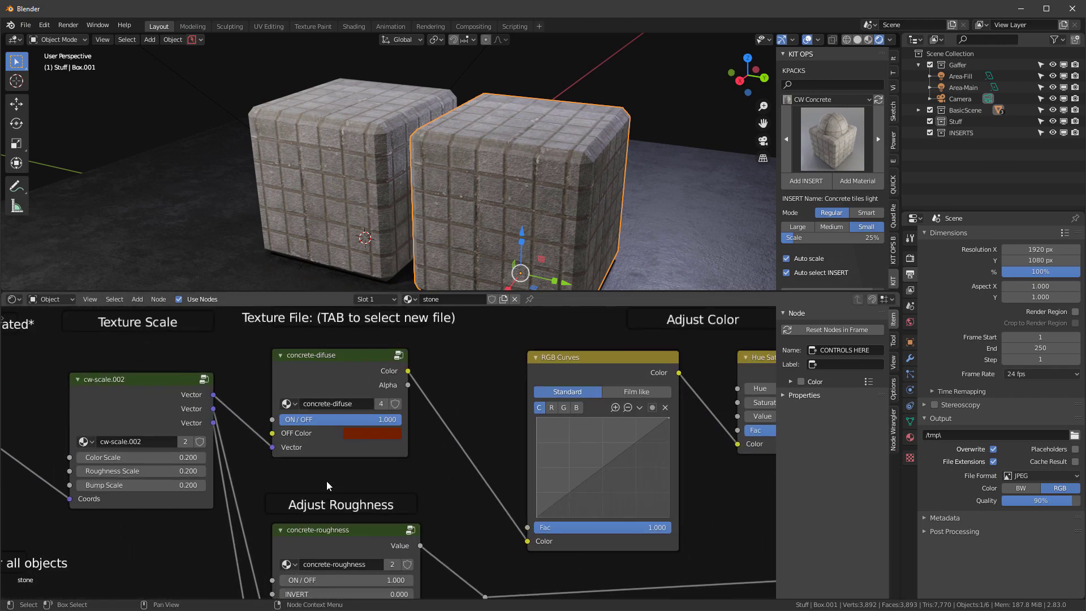
{"action": "left_click", "coordinate": [310, 353]}
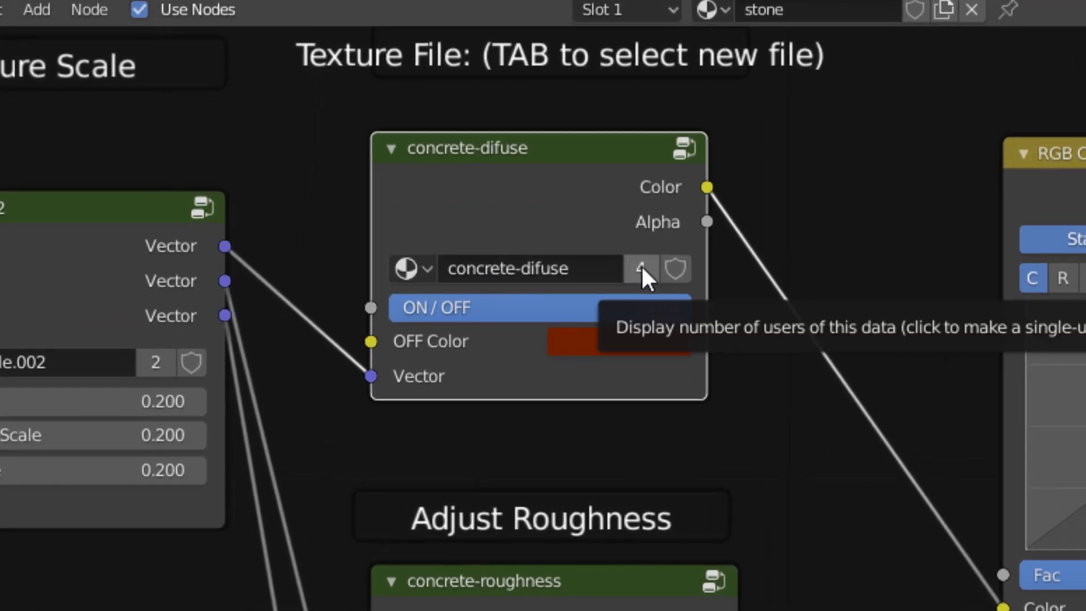
{"action": "left_click", "coordinate": [640, 266]}
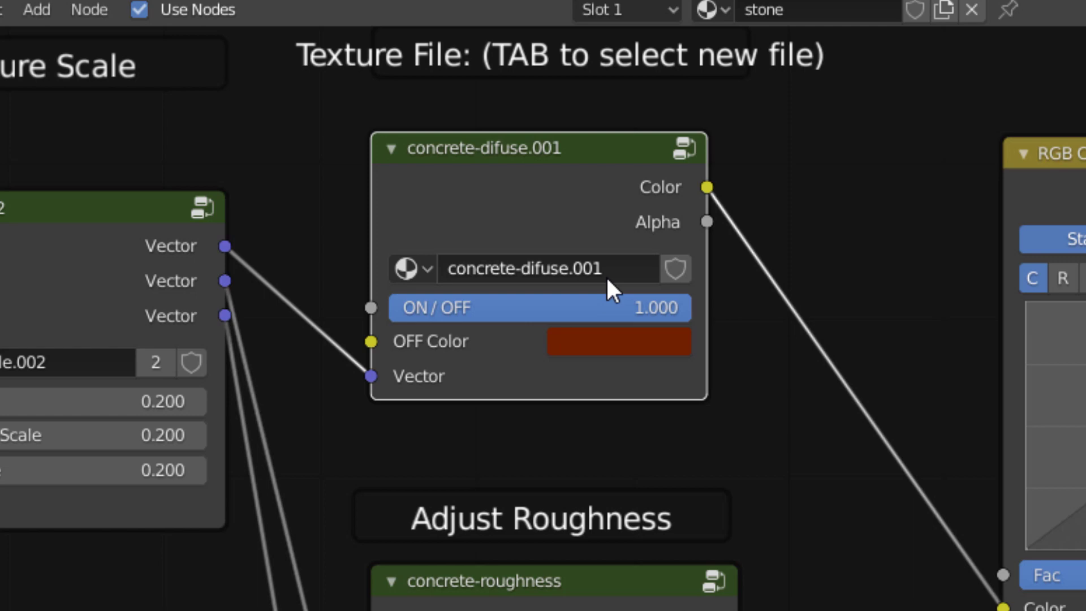
{"action": "double_click", "coordinate": [651, 277]}
{"action": "type", "text": "stone"}
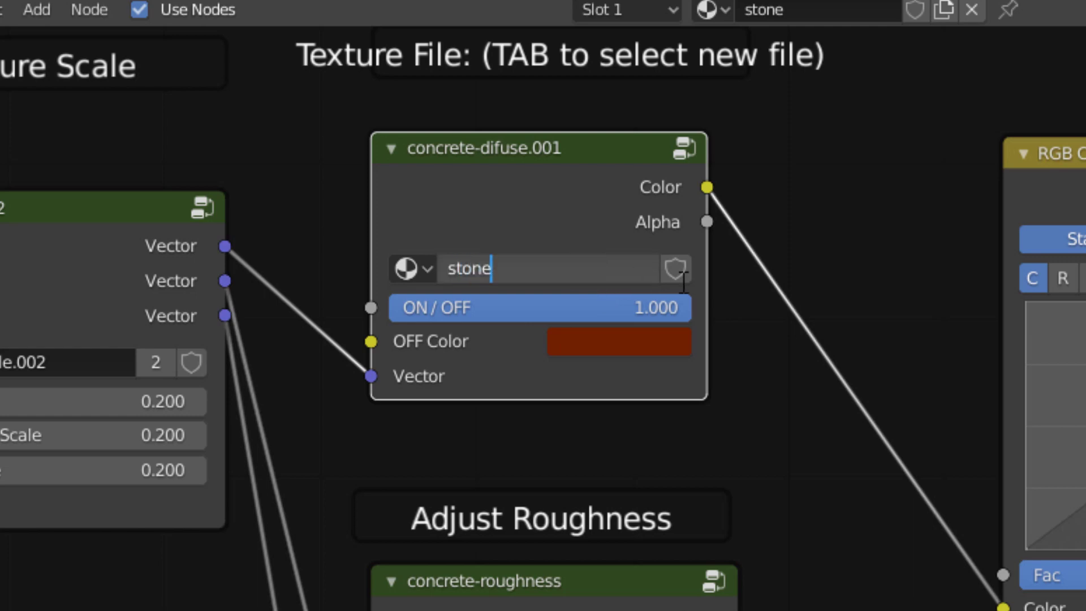
{"action": "type", "text": "-difuse"}
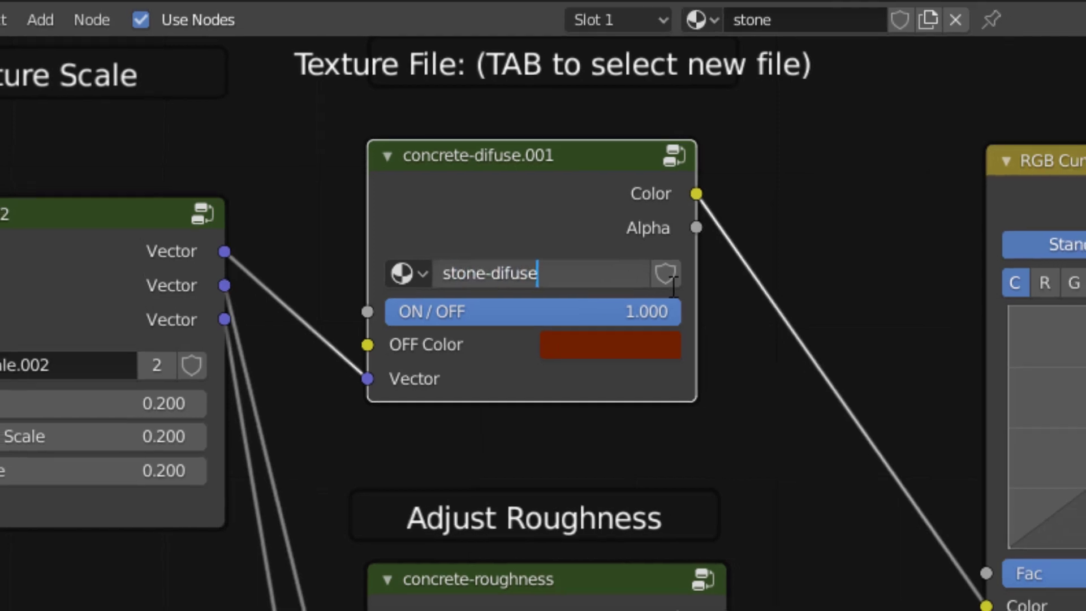
{"action": "key", "text": "Return"}
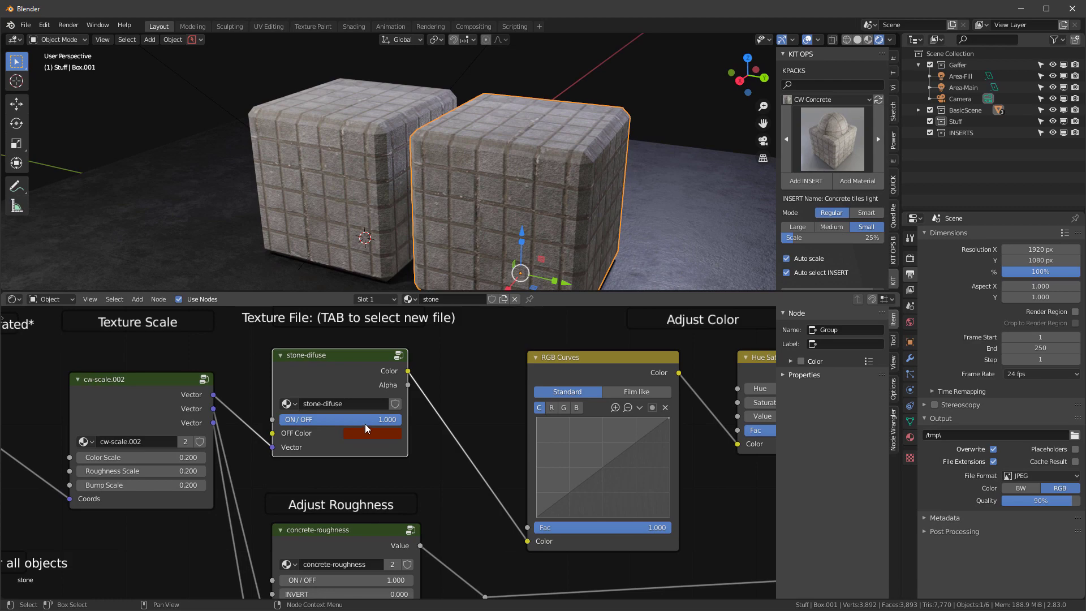
Make the roughness node group single-user and rename it stone-roughness
{"action": "scroll", "coordinate": [355, 442], "scroll_direction": "down", "scroll_amount": 3}
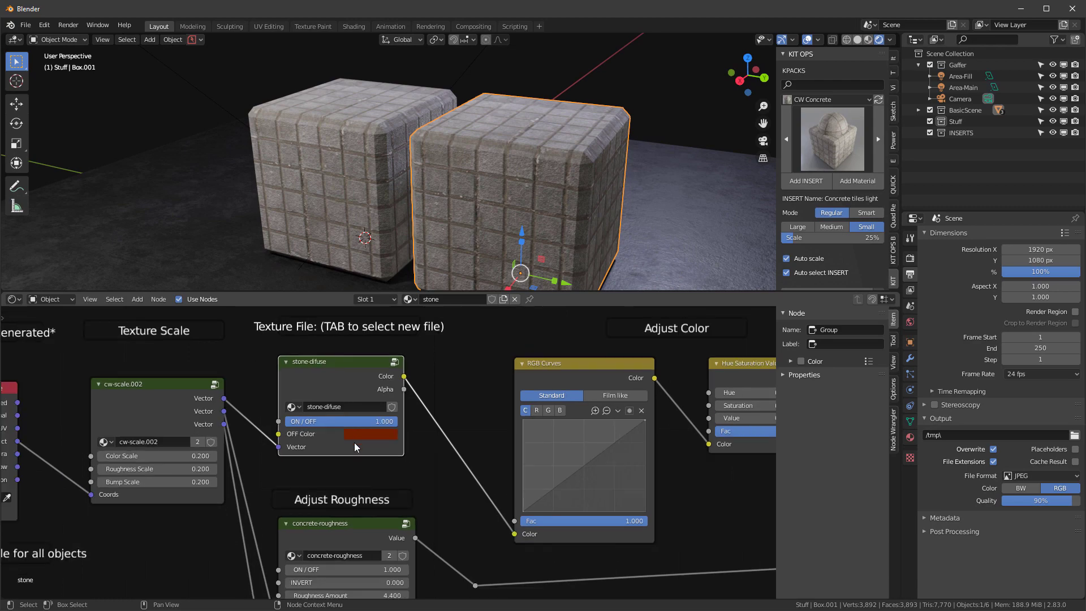
{"action": "scroll", "coordinate": [358, 514], "scroll_direction": "up", "scroll_amount": 3}
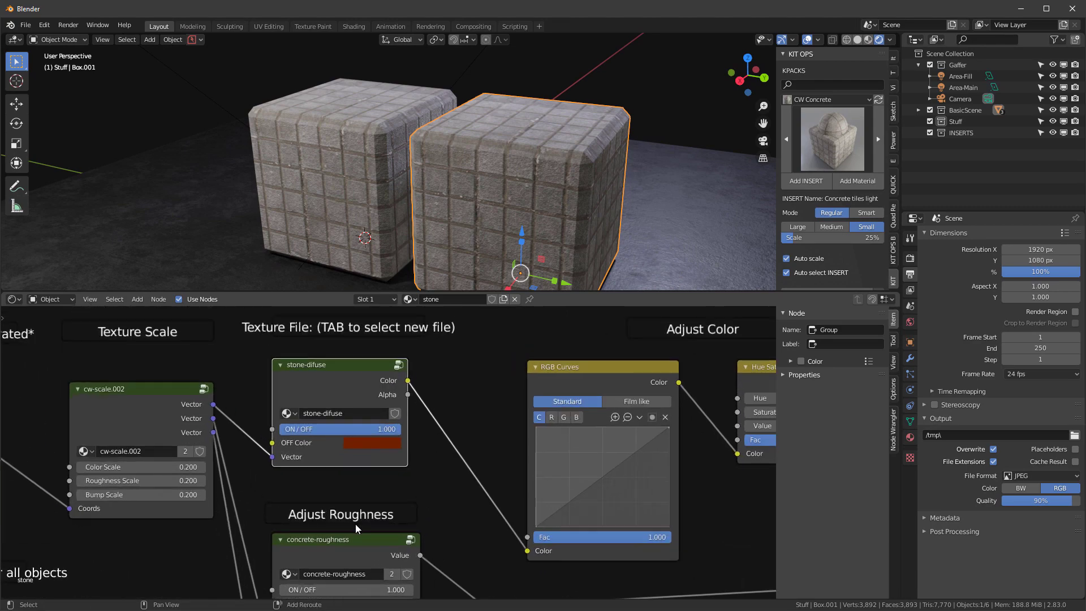
{"action": "middle_click_drag", "start_coordinate": [355, 524], "coordinate": [383, 369]}
{"action": "scroll", "coordinate": [378, 419], "scroll_direction": "up", "scroll_amount": 2}
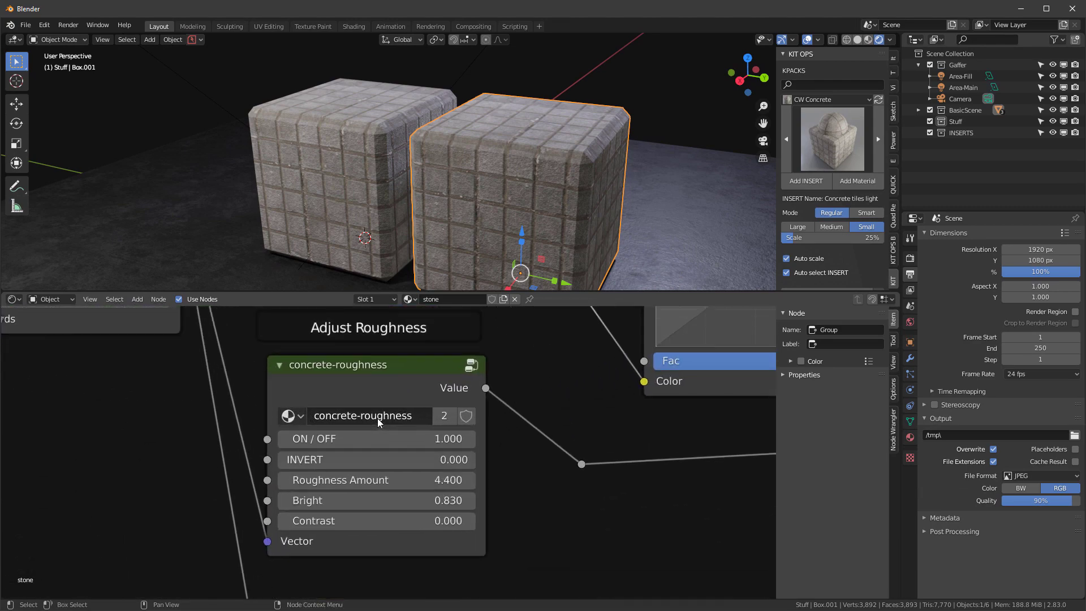
{"action": "left_click", "coordinate": [444, 416]}
{"action": "left_click", "coordinate": [417, 417]}
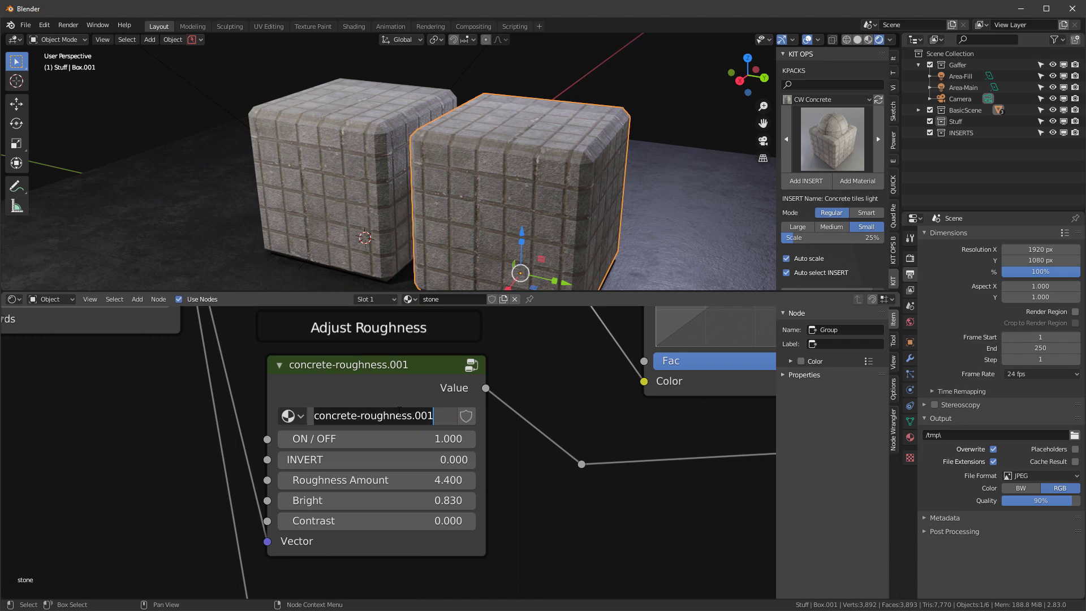
{"action": "type", "text": "stone"}
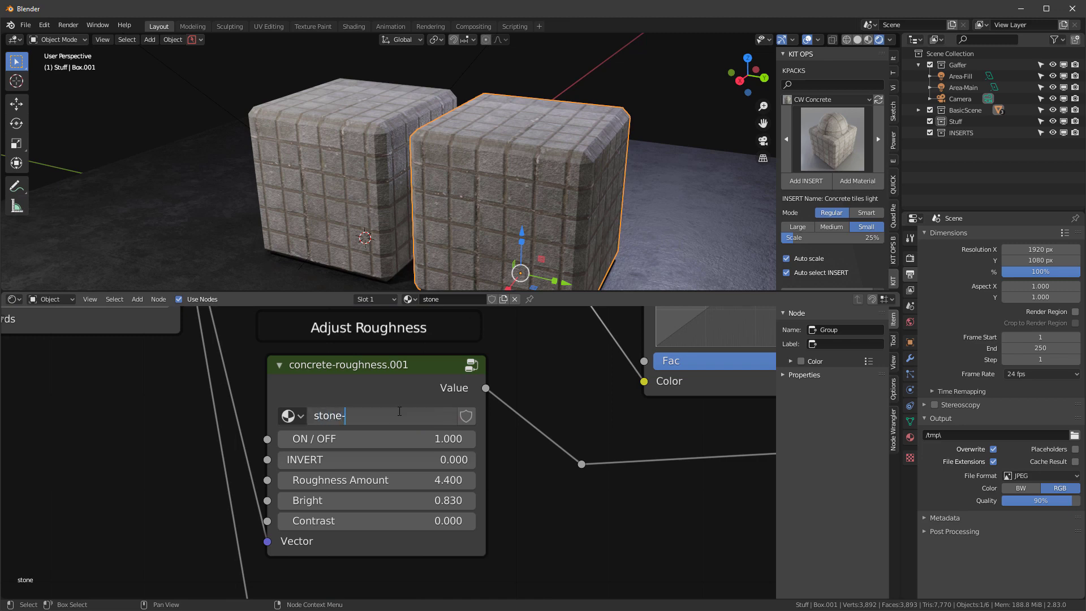
{"action": "type", "text": "-roughness"}
{"action": "key", "text": "Return"}
Make the bump node group single-user and rename it stone-bump
{"action": "middle_click_drag", "start_coordinate": [399, 412], "coordinate": [367, 193]}
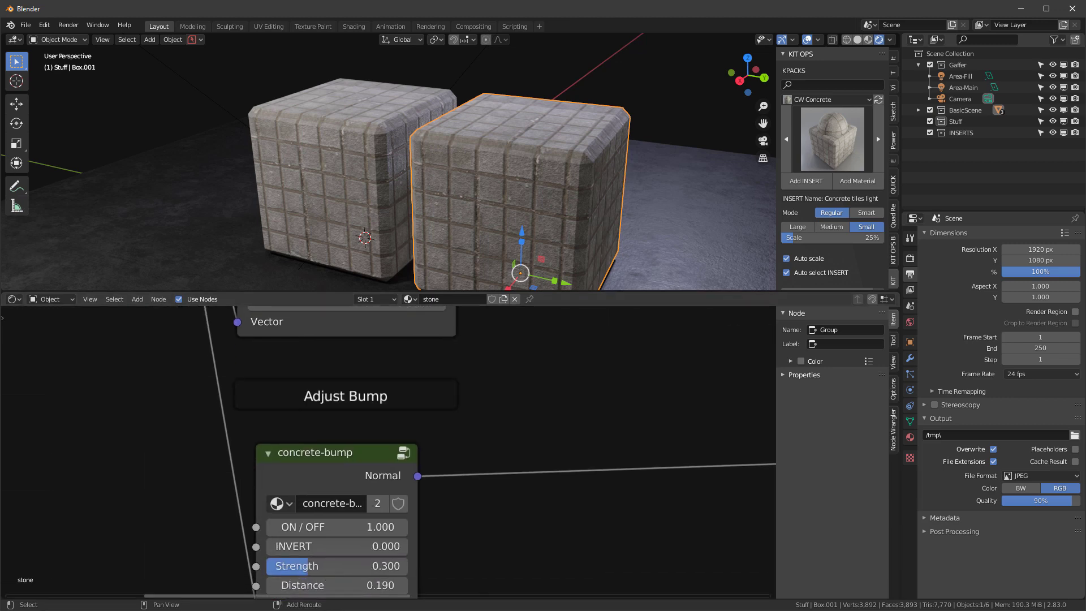
{"action": "middle_click_drag", "start_coordinate": [347, 502], "coordinate": [383, 405]}
{"action": "left_click", "coordinate": [385, 406]}
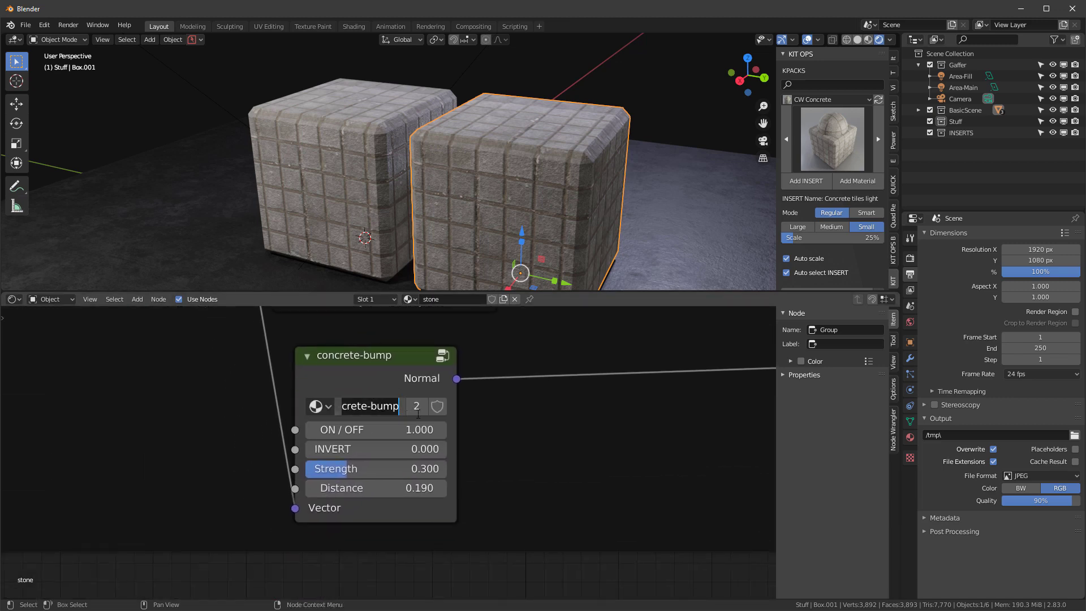
{"action": "key", "text": "Escape"}
{"action": "left_click", "coordinate": [416, 407]}
{"action": "double_click", "coordinate": [396, 408]}
{"action": "type", "text": "stone"}
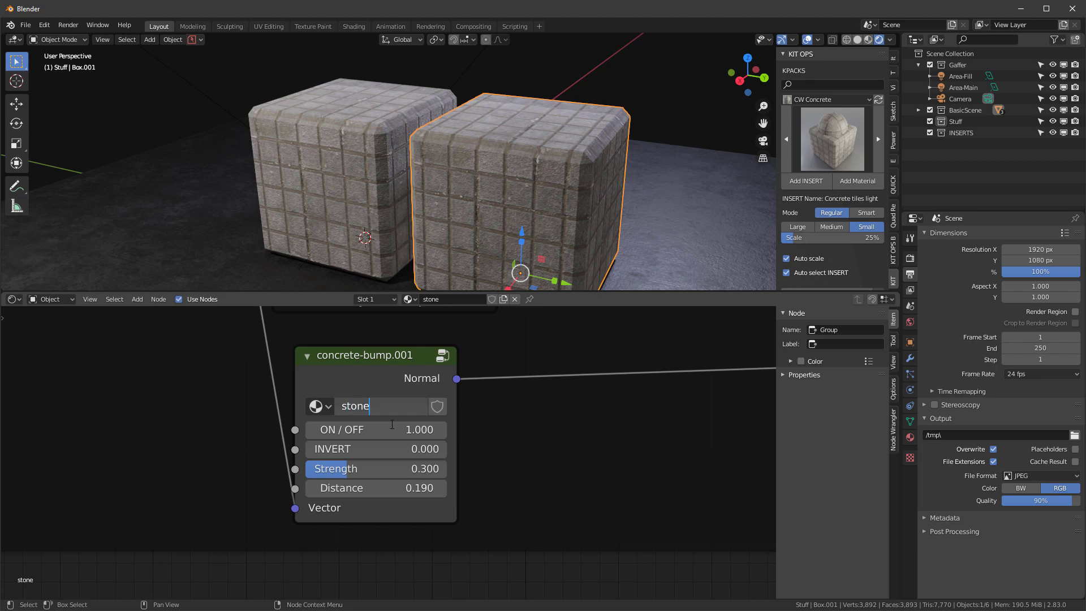
{"action": "type", "text": "-bump"}
{"action": "key", "text": "Return"}
Enter the stone-difuse group and unpack its image file to the current directory
{"action": "scroll", "coordinate": [452, 407], "scroll_direction": "down", "scroll_amount": 15}
{"action": "middle_click_drag", "start_coordinate": [452, 406], "coordinate": [445, 489]}
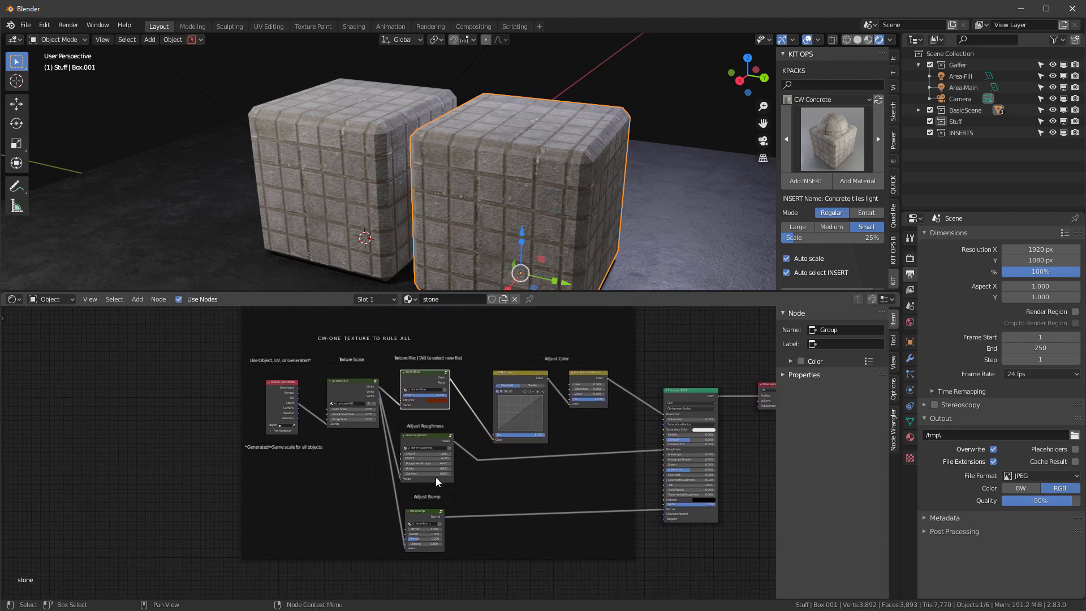
{"action": "scroll", "coordinate": [436, 477], "scroll_direction": "up", "scroll_amount": 3}
{"action": "scroll", "coordinate": [382, 358], "scroll_direction": "up", "scroll_amount": 2}
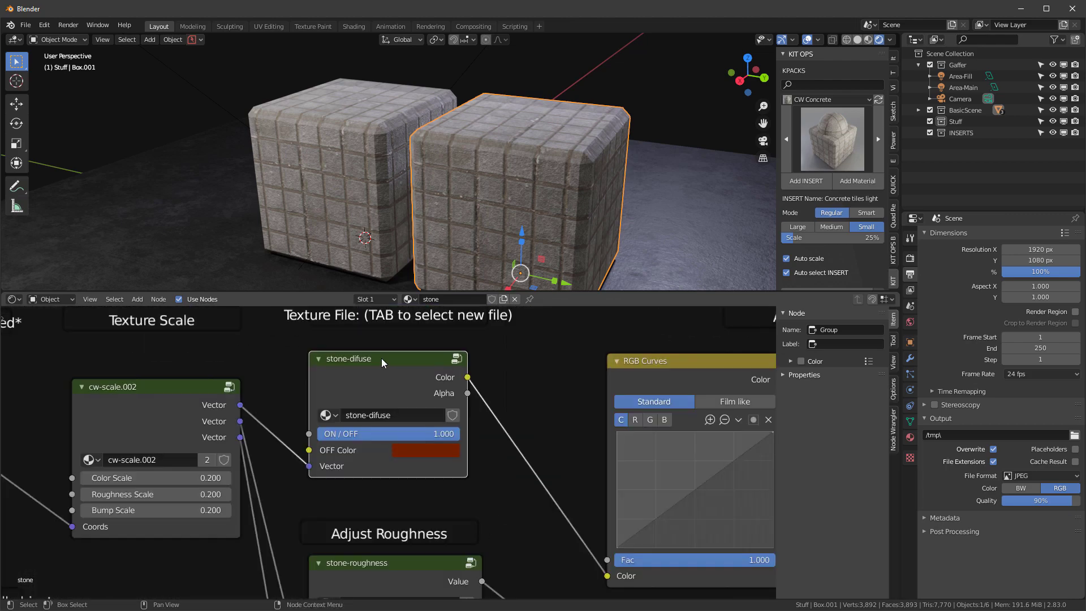
{"action": "key", "text": "Tab"}
{"action": "scroll", "coordinate": [387, 429], "scroll_direction": "down", "scroll_amount": 5}
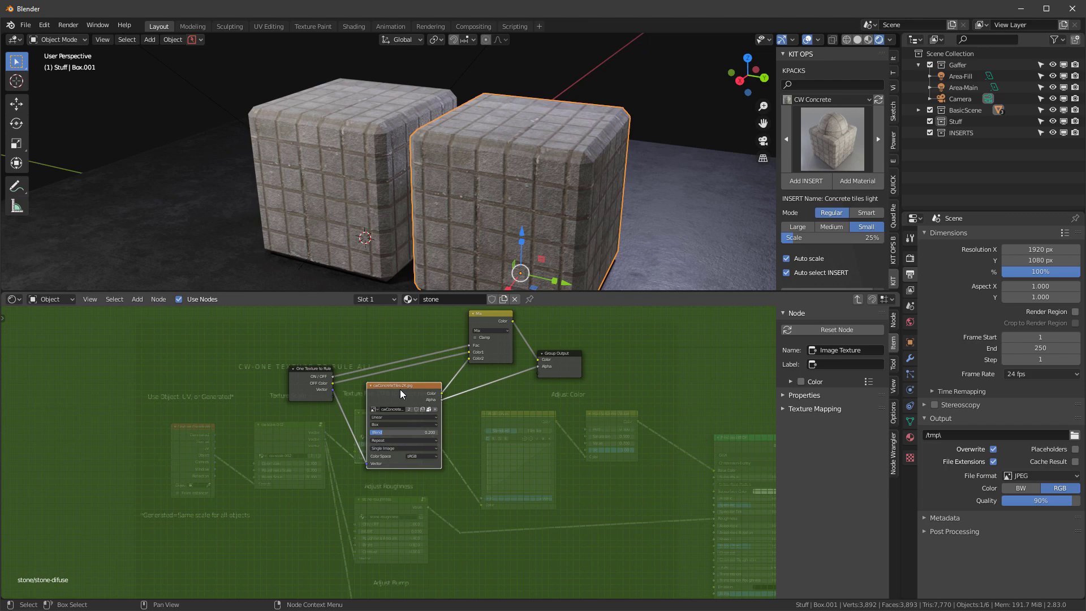
{"action": "scroll", "coordinate": [400, 390], "scroll_direction": "up", "scroll_amount": 6}
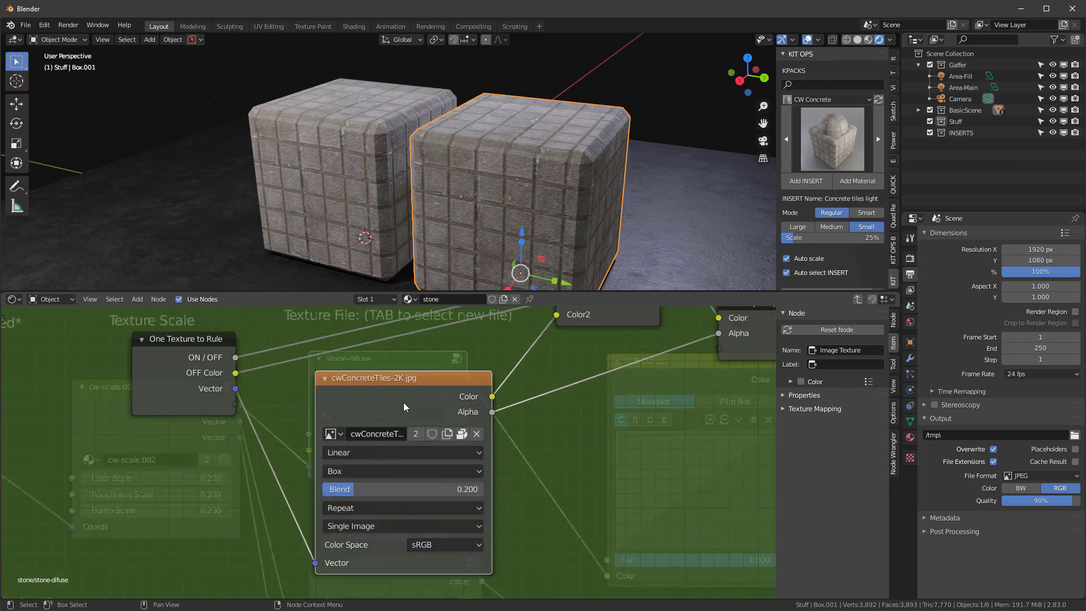
{"action": "left_click", "coordinate": [459, 434]}
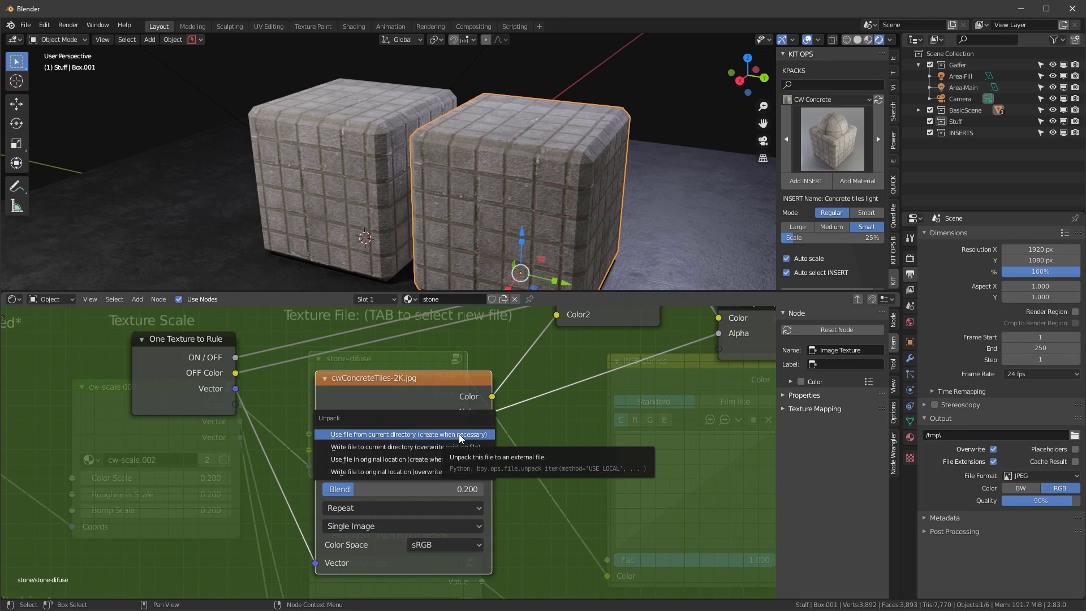
{"action": "left_click", "coordinate": [461, 435]}
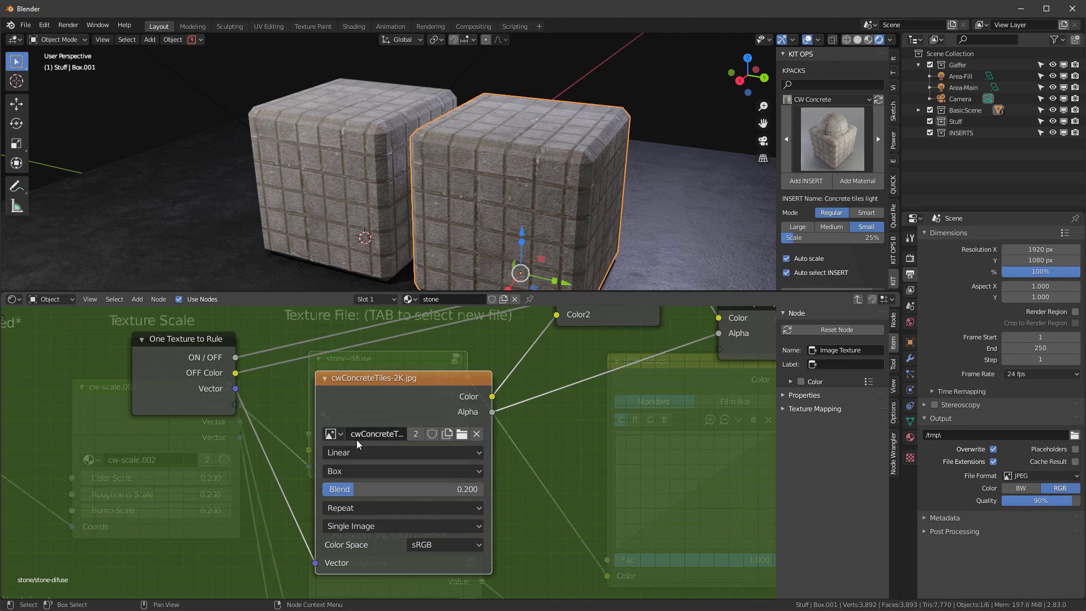
Replace the image texture with stonemuster2k.jpg from the STONE-TILE folder and exit the group
{"action": "left_click", "coordinate": [462, 434]}
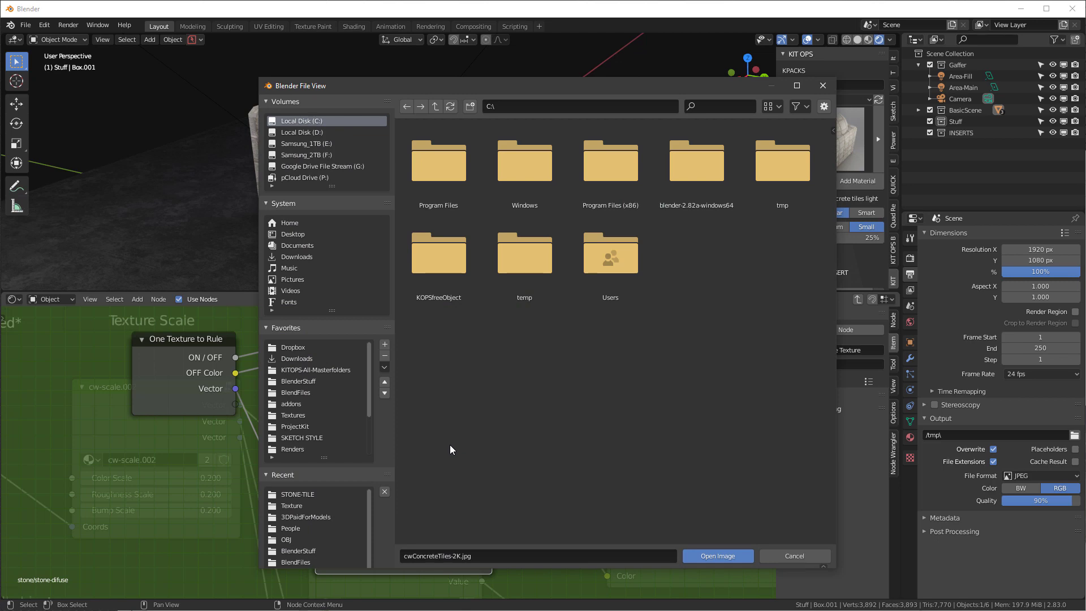
{"action": "left_click", "coordinate": [298, 494]}
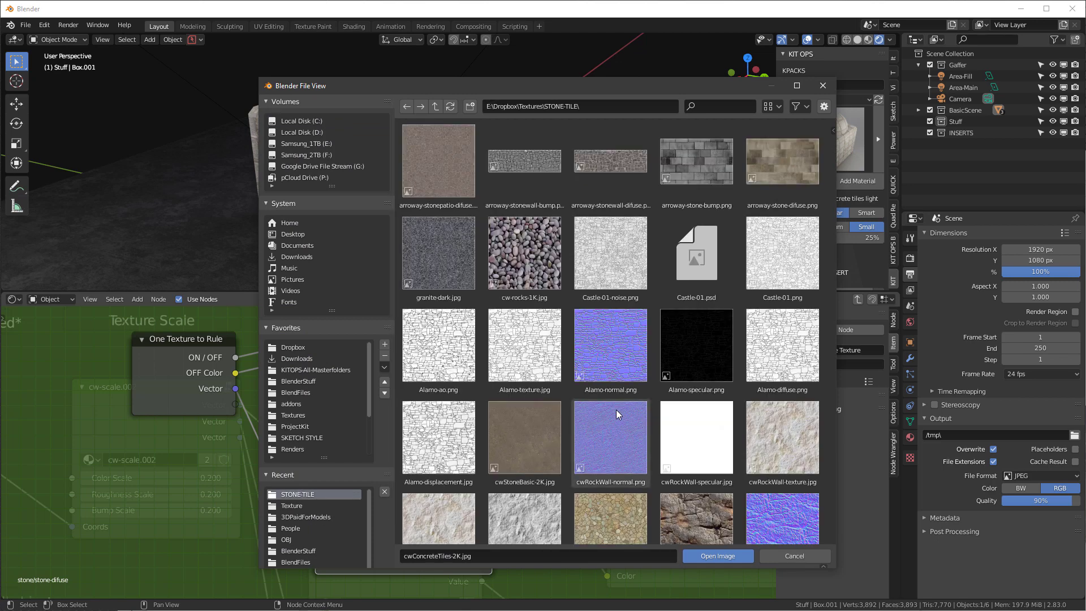
{"action": "scroll", "coordinate": [637, 435], "scroll_direction": "down", "scroll_amount": 3}
{"action": "scroll", "coordinate": [635, 433], "scroll_direction": "down", "scroll_amount": 5}
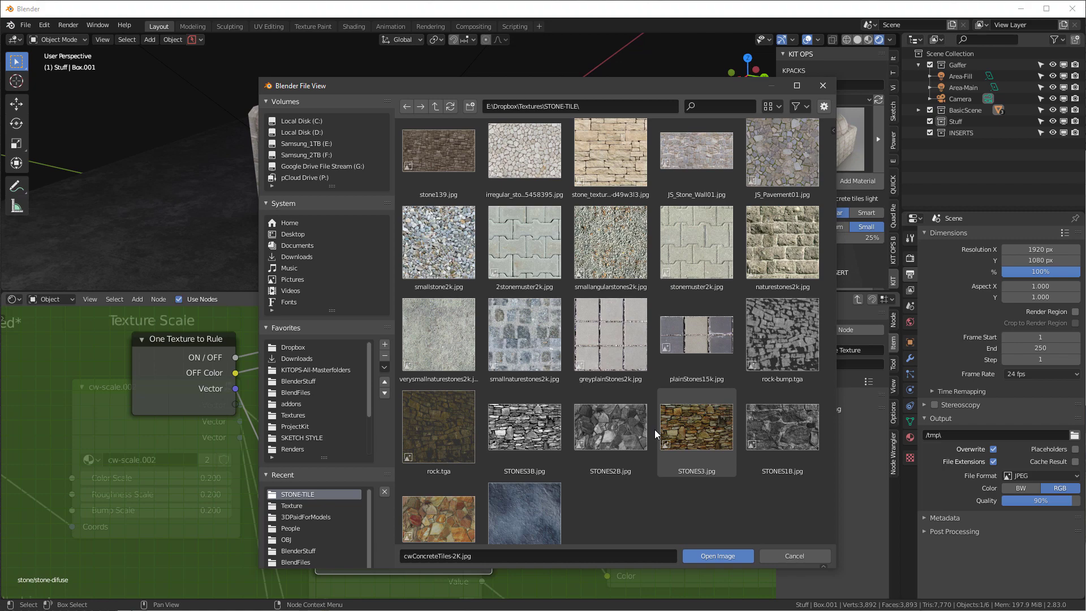
{"action": "double_click", "coordinate": [698, 253]}
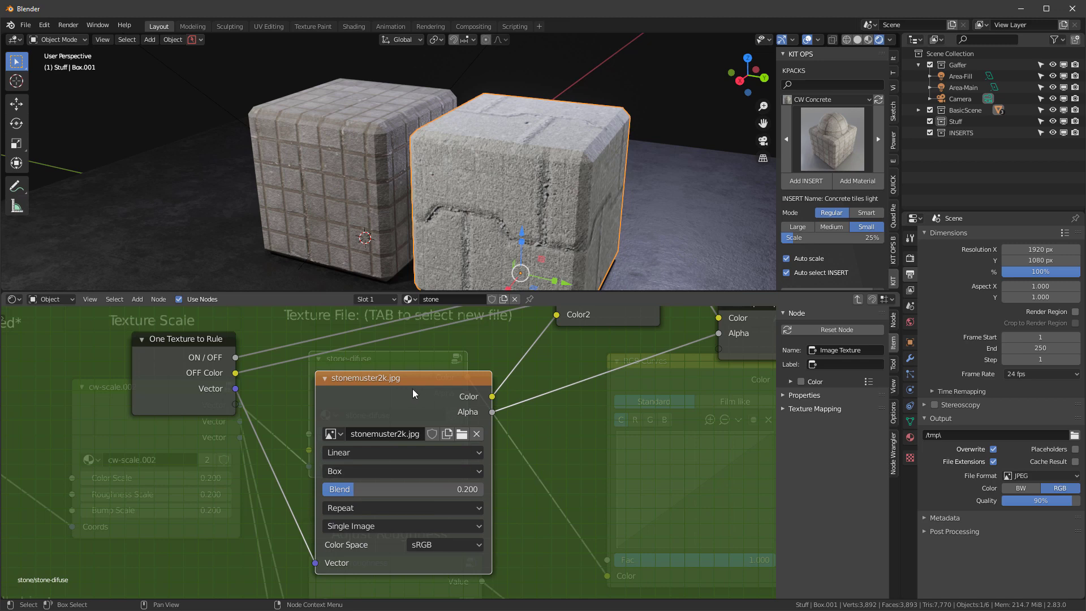
{"action": "key", "text": "Tab"}
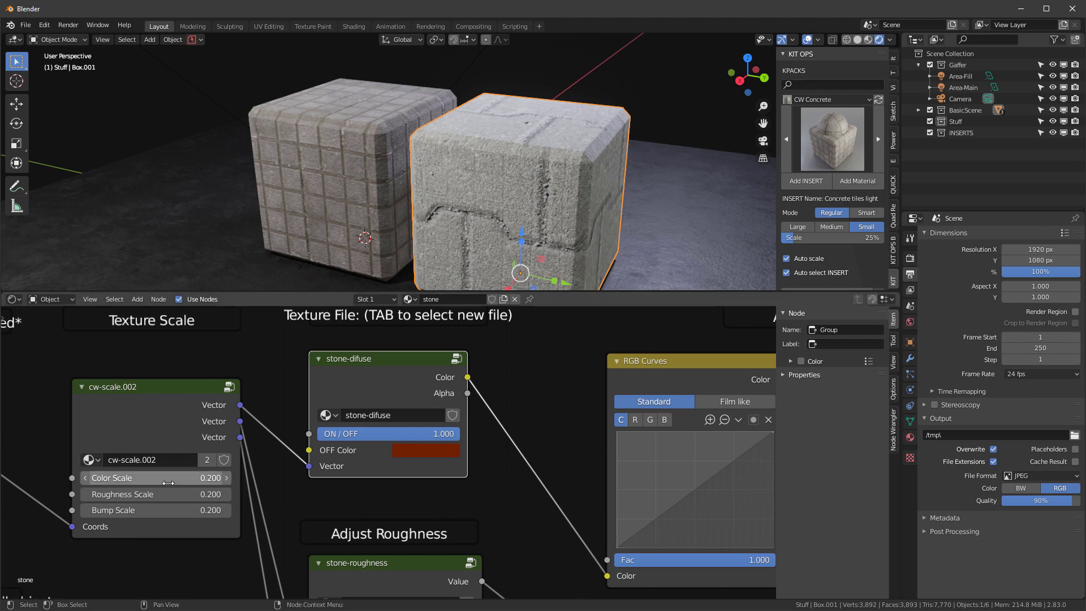
Set the color, roughness and bump scales in the scale group to 1
{"action": "left_click_drag", "start_coordinate": [206, 478], "coordinate": [247, 469]}
{"action": "left_click", "coordinate": [205, 477]}
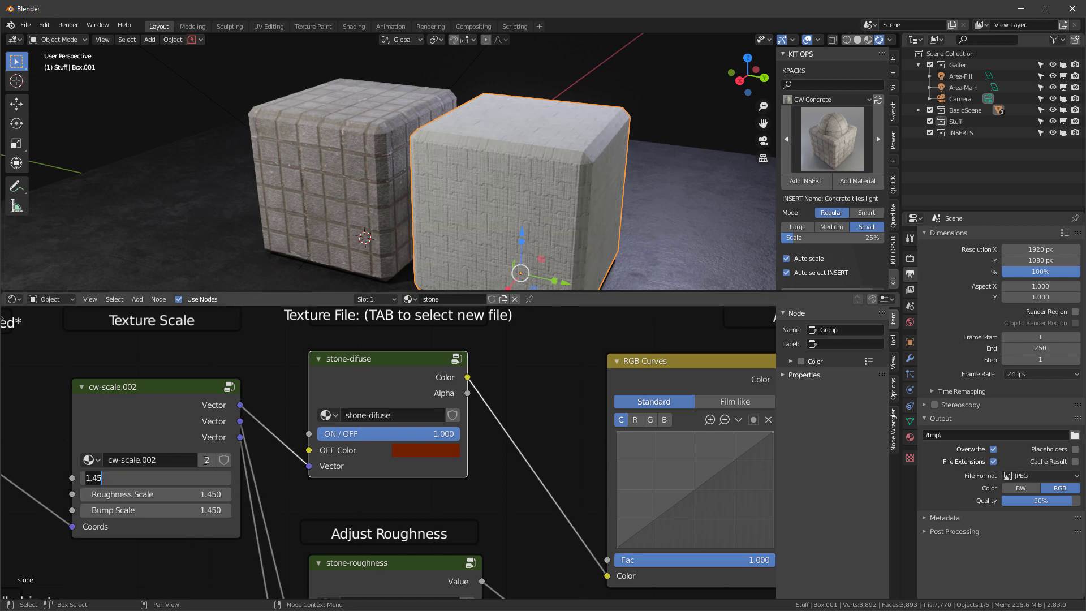
{"action": "type", "text": "1"}
{"action": "key", "text": "Tab"}
{"action": "type", "text": "1"}
{"action": "key", "text": "Tab"}
{"action": "type", "text": "1"}
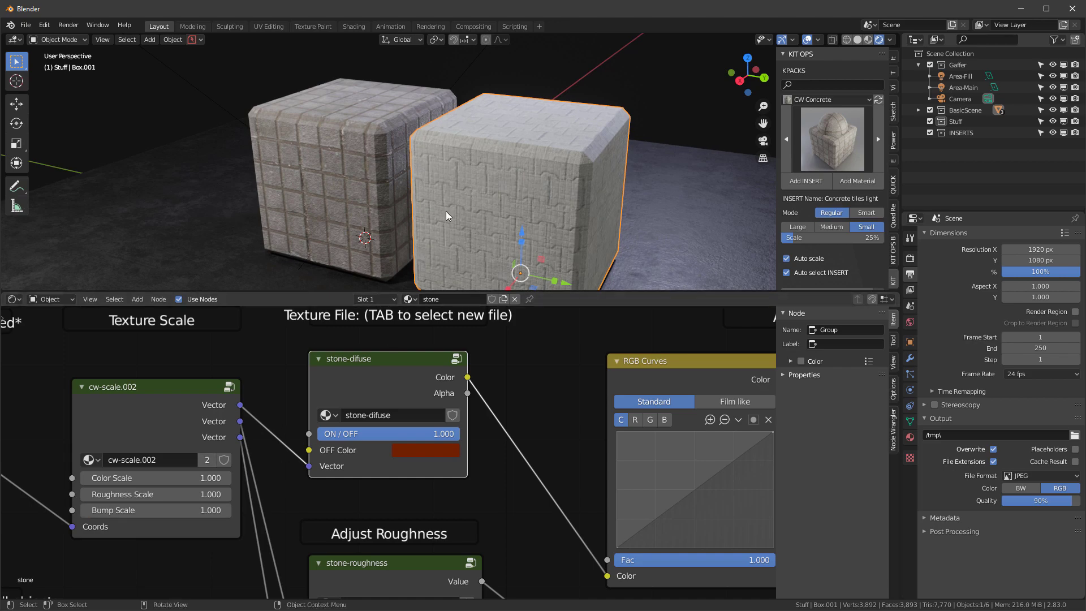
Set the color, roughness and bump scales all to 0.5
{"action": "middle_click_drag", "start_coordinate": [446, 211], "coordinate": [531, 175]}
{"action": "left_click_drag", "start_coordinate": [205, 478], "coordinate": [205, 510]}
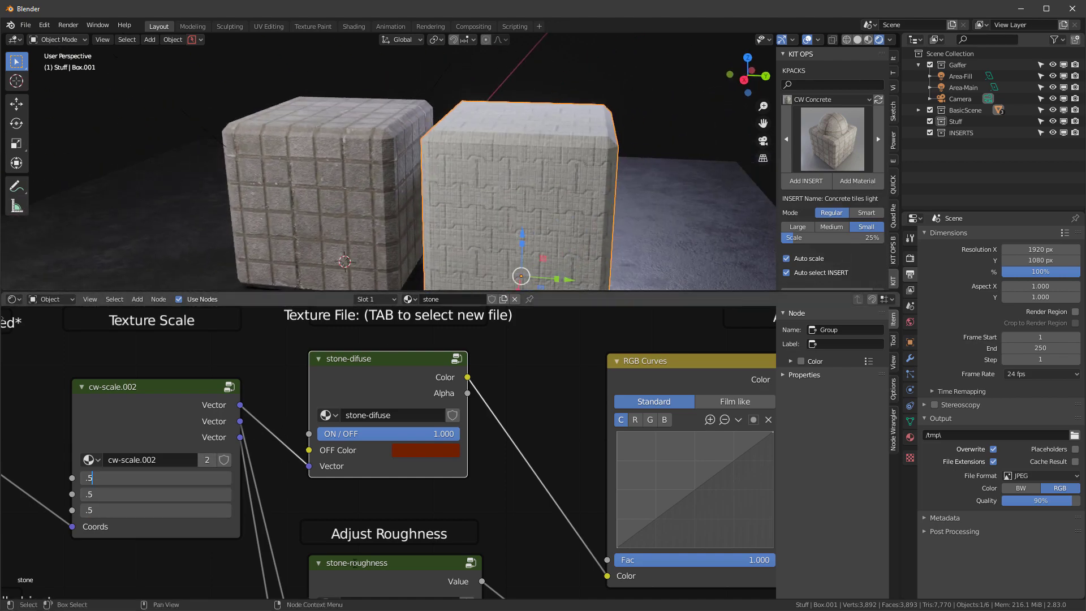
{"action": "type", "text": ".5"}
{"action": "key", "text": "Return"}
{"action": "middle_click_drag", "start_coordinate": [498, 187], "coordinate": [595, 163]}
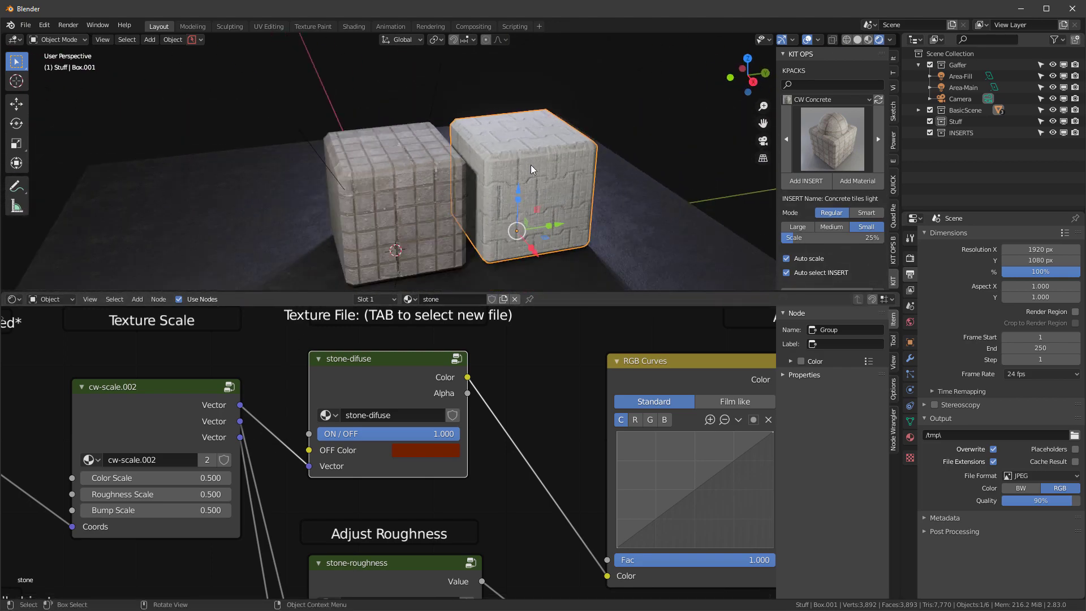
{"action": "scroll", "coordinate": [501, 491], "scroll_direction": "down", "scroll_amount": 2}
{"action": "middle_click_drag", "start_coordinate": [503, 532], "coordinate": [503, 388]}
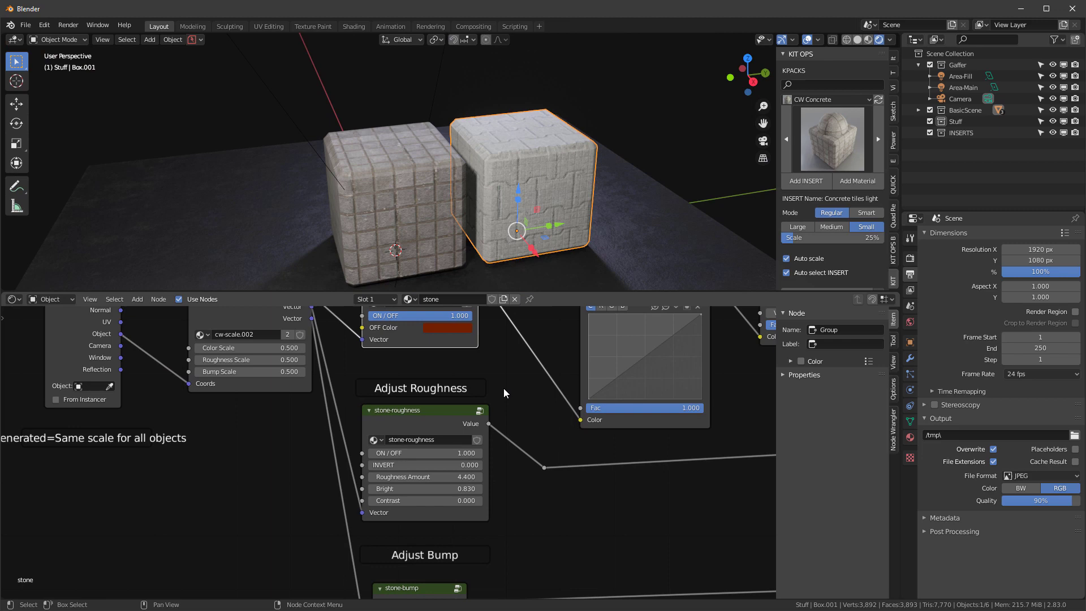
Inside the stone-roughness group, swap the concrete-difuse subgroup for the stone-difuse node group
{"action": "middle_click_drag", "start_coordinate": [555, 154], "coordinate": [529, 141]}
{"action": "scroll", "coordinate": [426, 440], "scroll_direction": "up", "scroll_amount": 2}
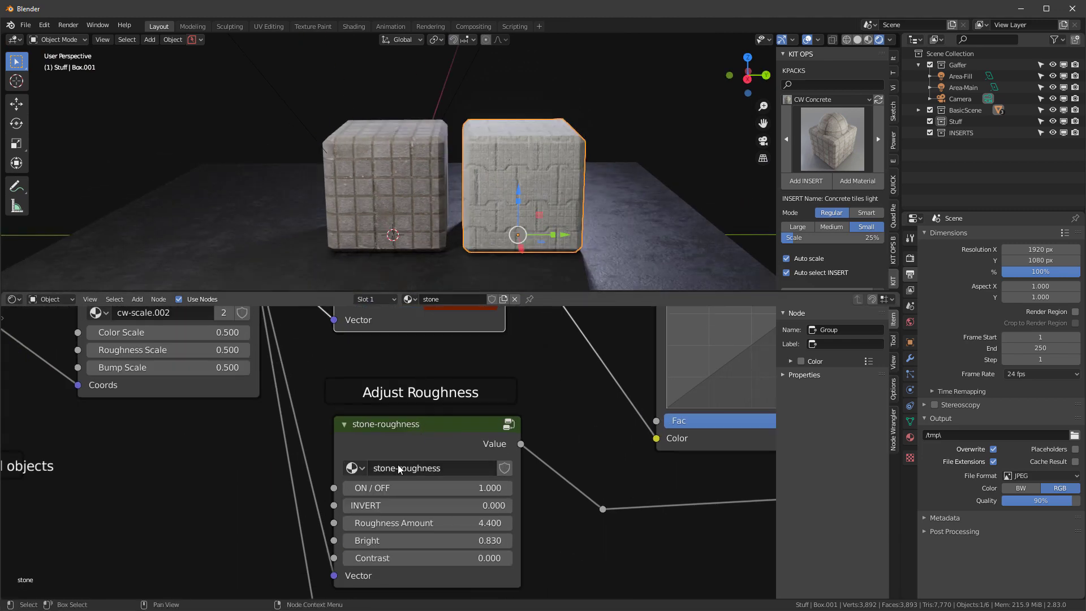
{"action": "left_click", "coordinate": [420, 423]}
{"action": "key", "text": "Tab"}
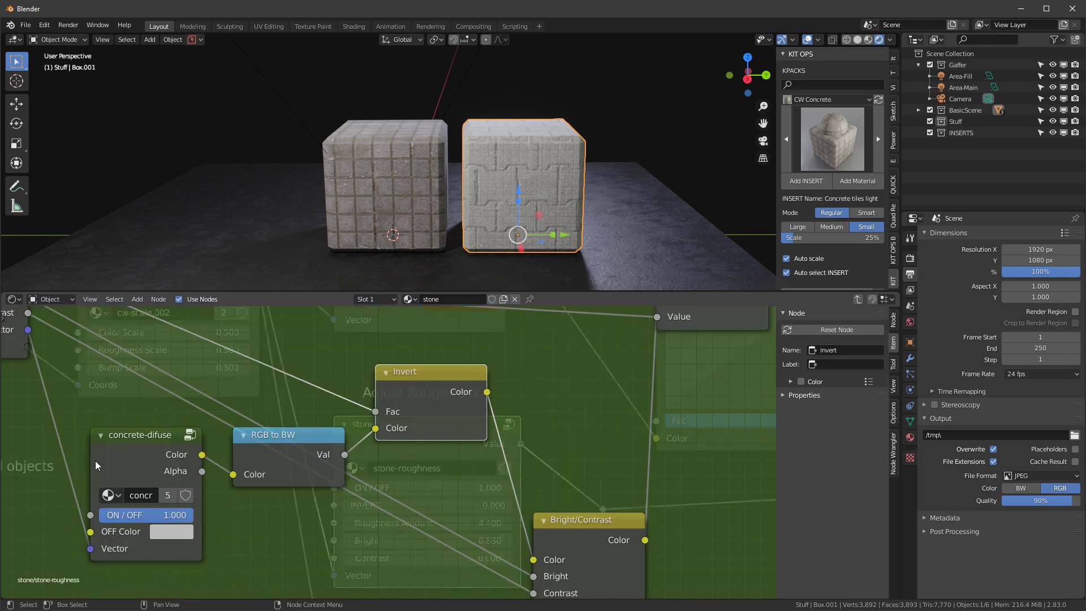
{"action": "left_click_drag", "start_coordinate": [90, 460], "coordinate": [43, 449]}
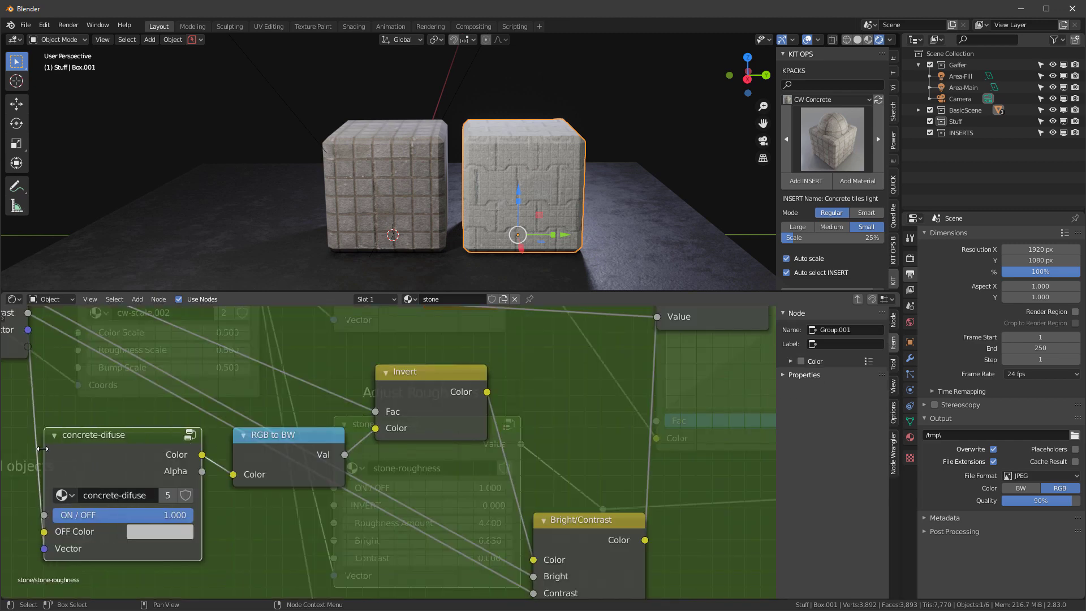
{"action": "left_click", "coordinate": [63, 495]}
{"action": "scroll", "coordinate": [122, 470], "scroll_direction": "down", "scroll_amount": 4}
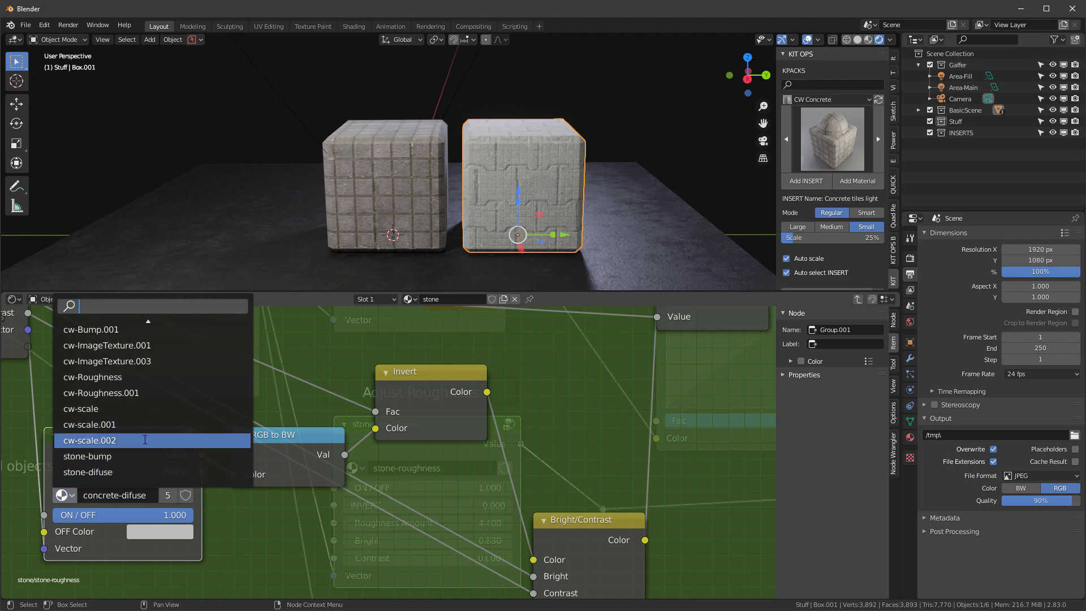
{"action": "left_click", "coordinate": [119, 472]}
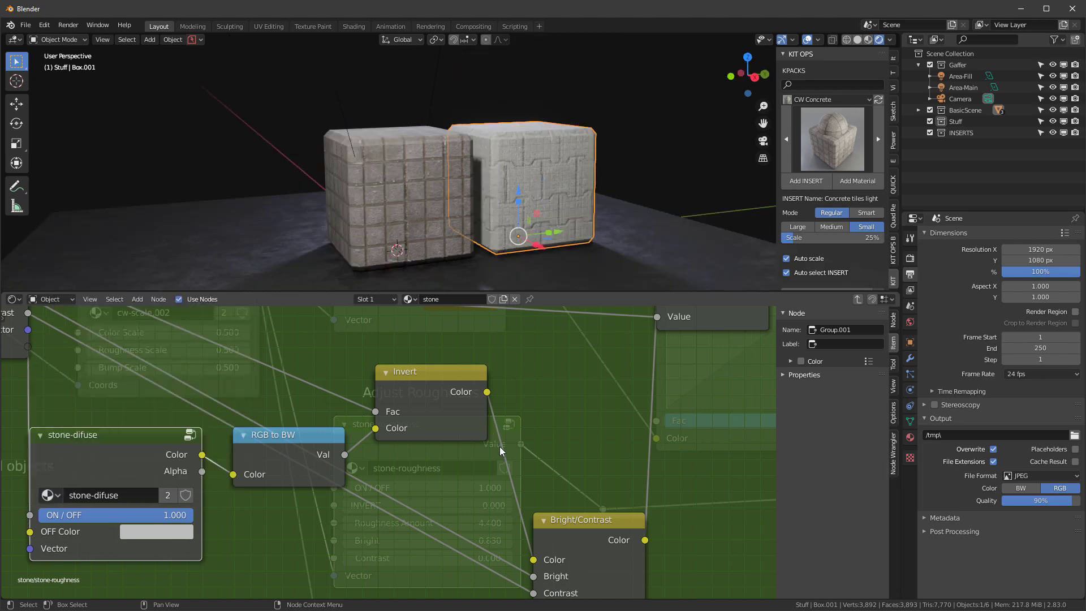
Step down through the stone-difuse group to check its image texture node, then return to the main material tree
{"action": "key", "text": "Tab"}
{"action": "key", "text": "Tab"}
{"action": "key", "text": "Tab"}
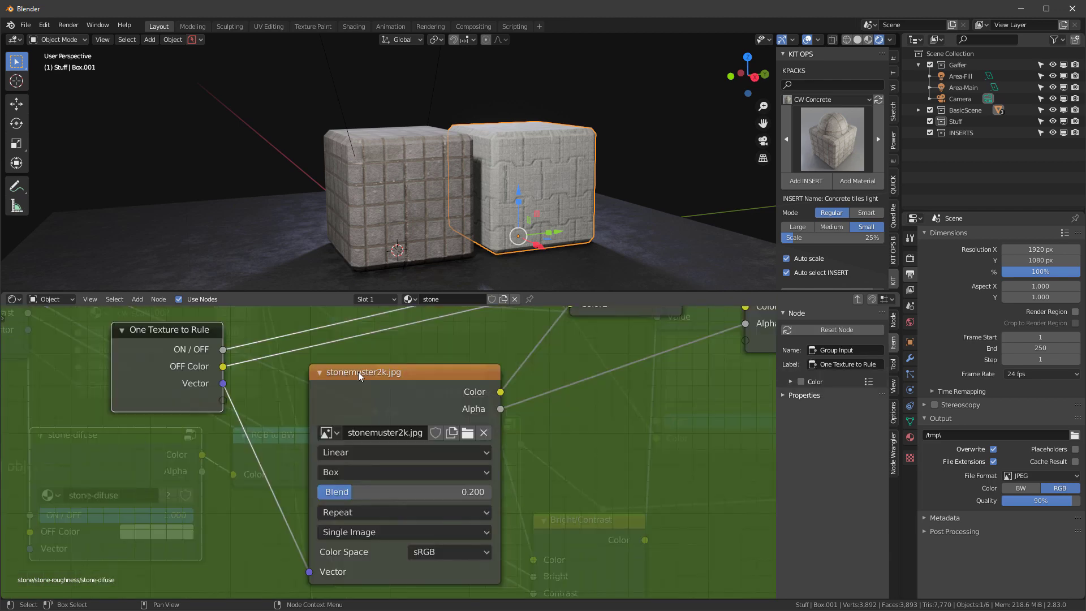
{"action": "key", "text": "Tab"}
{"action": "key", "text": "Tab"}
{"action": "key", "text": "Tab"}
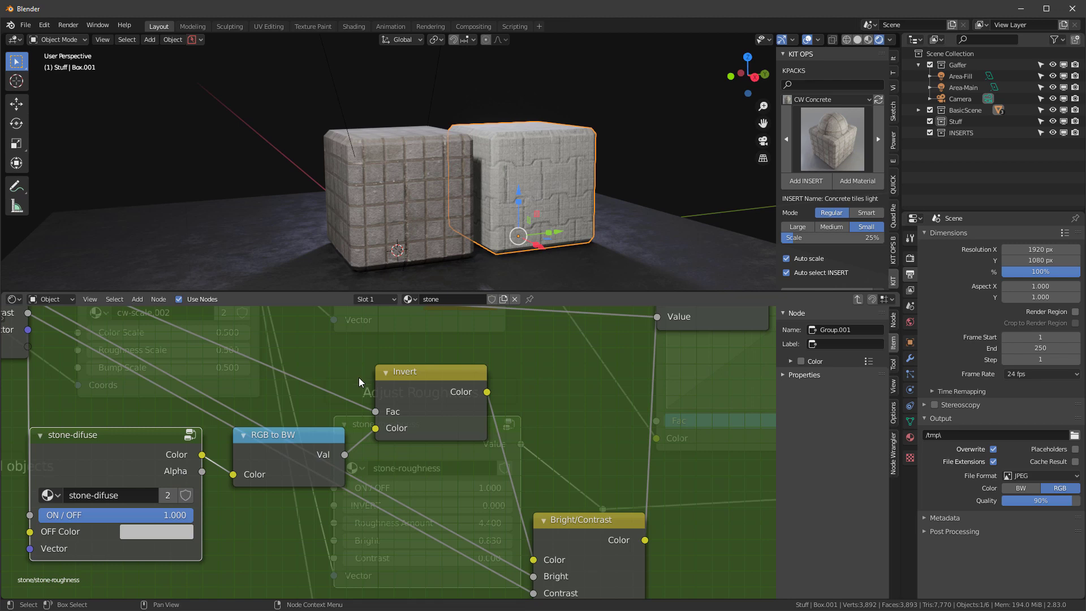
{"action": "key", "text": "Tab"}
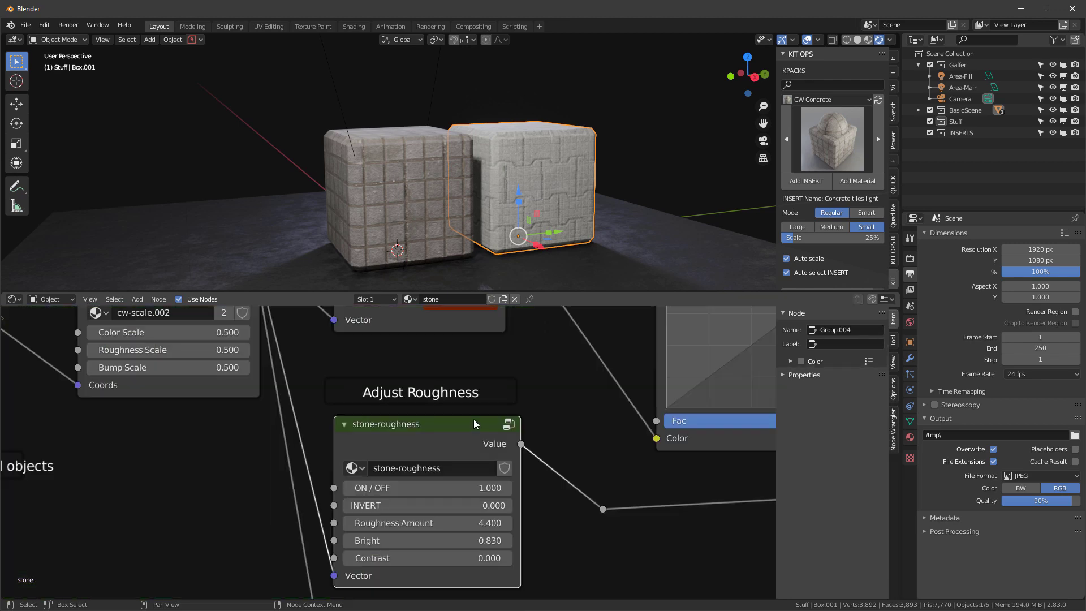
Inside the stone-bump group, swap the concrete-difuse subgroup for stone-difuse and exit the group
{"action": "scroll", "coordinate": [474, 419], "scroll_direction": "down", "scroll_amount": 6}
{"action": "middle_click_drag", "start_coordinate": [513, 498], "coordinate": [510, 331]}
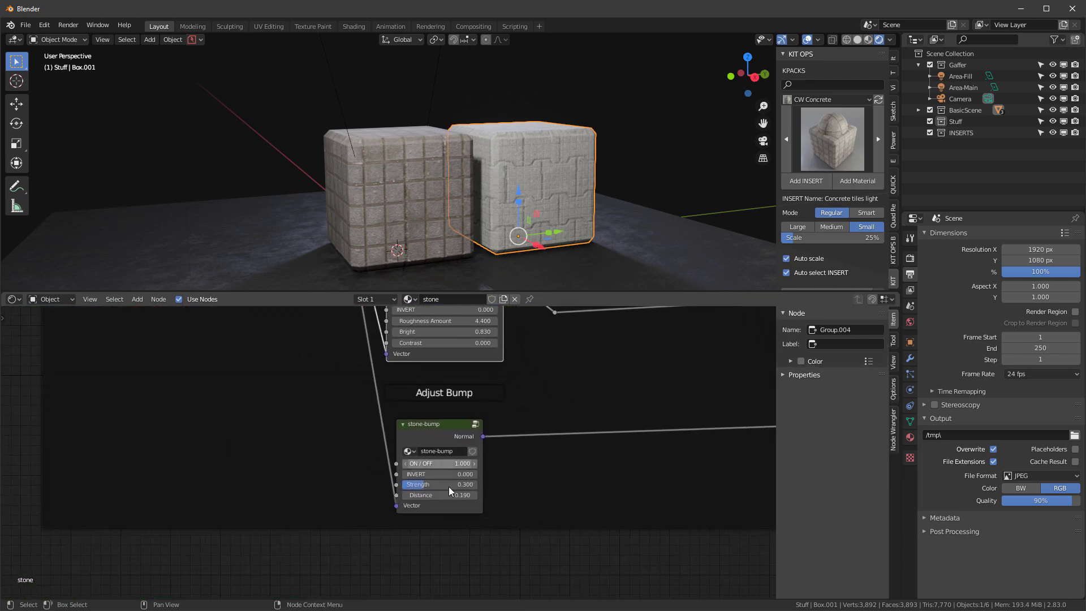
{"action": "scroll", "coordinate": [449, 486], "scroll_direction": "up", "scroll_amount": 3}
{"action": "key", "text": "Tab"}
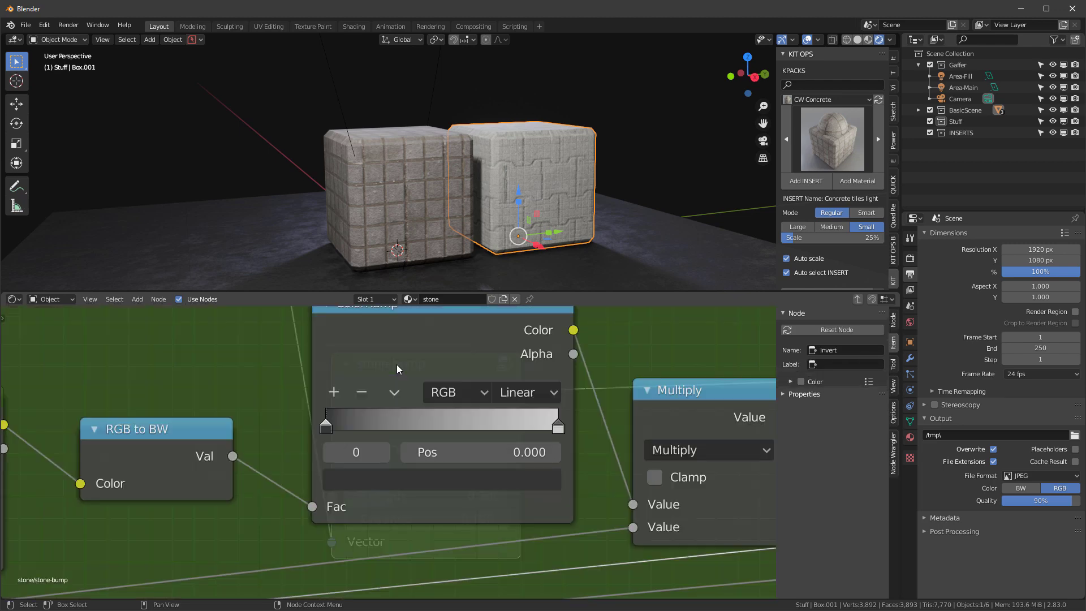
{"action": "scroll", "coordinate": [419, 390], "scroll_direction": "down", "scroll_amount": 4}
{"action": "scroll", "coordinate": [186, 419], "scroll_direction": "up", "scroll_amount": 2}
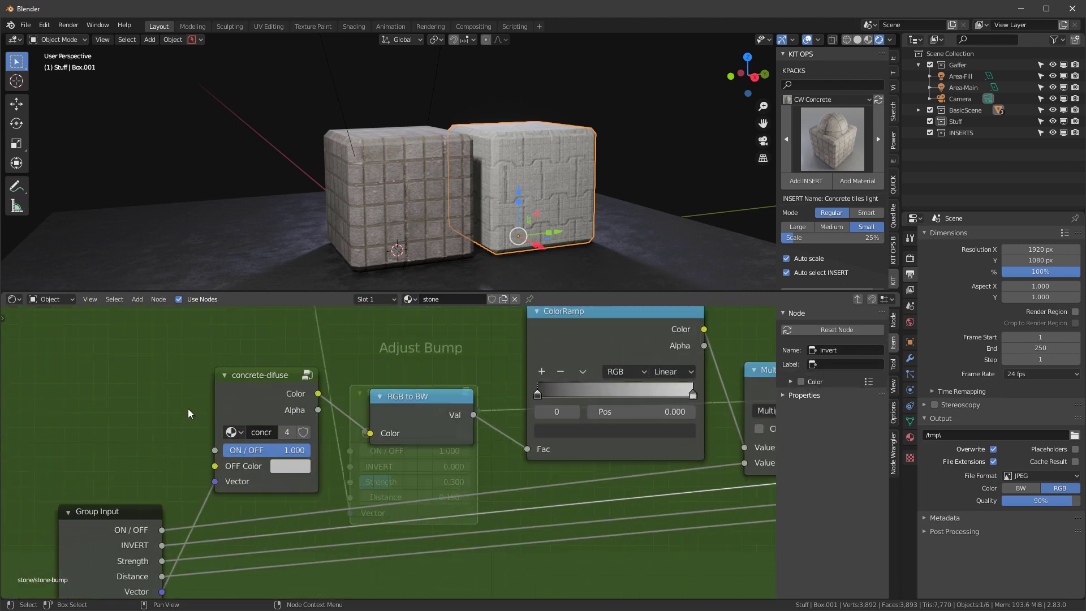
{"action": "scroll", "coordinate": [188, 408], "scroll_direction": "up", "scroll_amount": 1}
{"action": "left_click", "coordinate": [250, 441]}
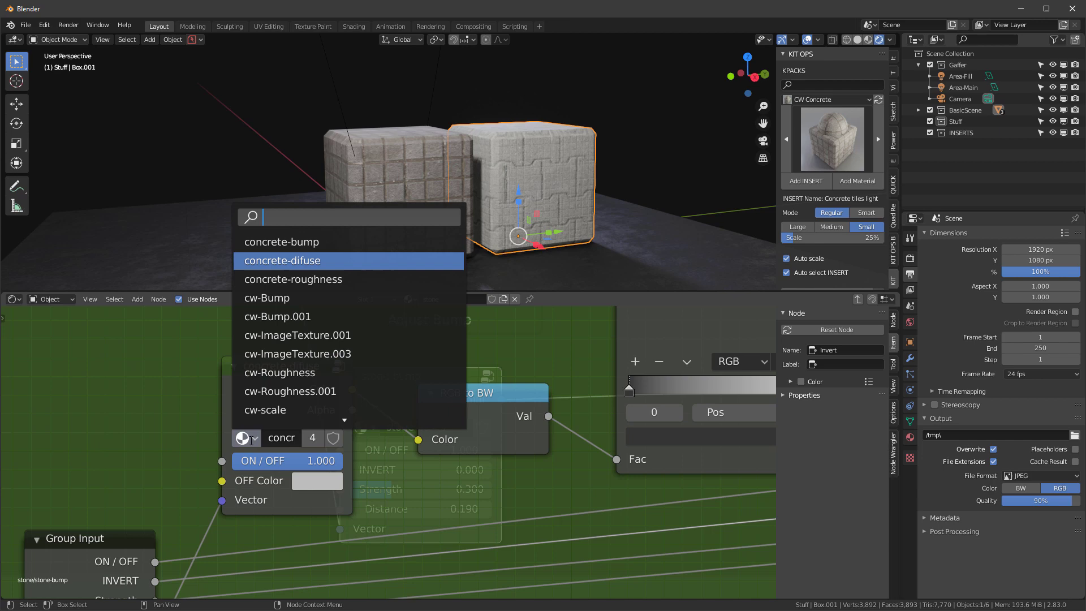
{"action": "scroll", "coordinate": [266, 391], "scroll_direction": "down", "scroll_amount": 4}
{"action": "left_click", "coordinate": [265, 391]}
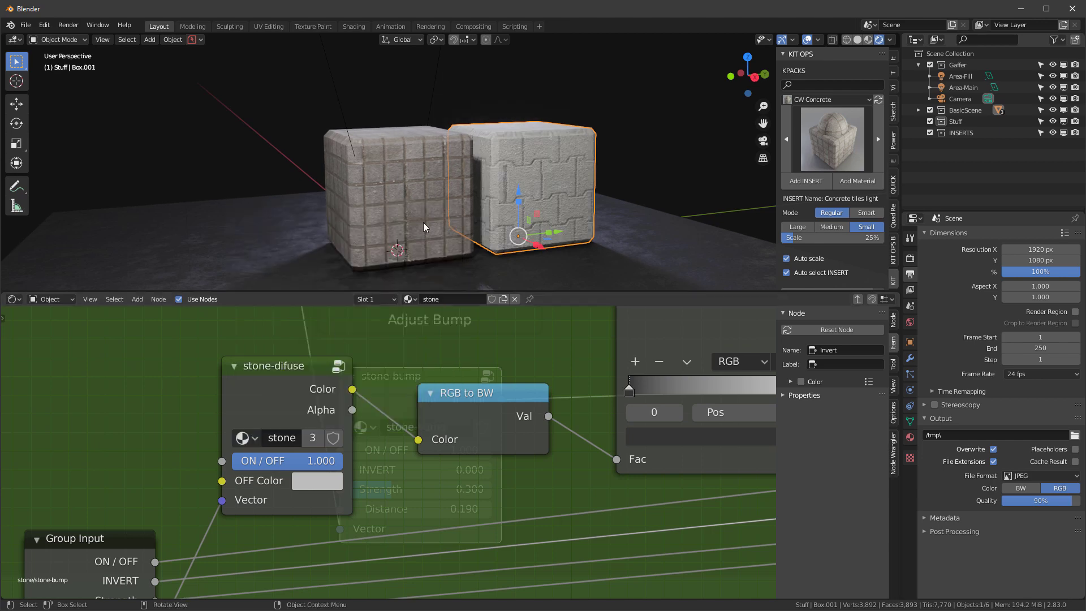
{"action": "middle_click_drag", "start_coordinate": [423, 222], "coordinate": [366, 243]}
{"action": "key", "text": "Tab"}
Examine the duplicated cube's stone material in the viewport alongside the full node tree
{"action": "scroll", "coordinate": [243, 372], "scroll_direction": "down", "scroll_amount": 2}
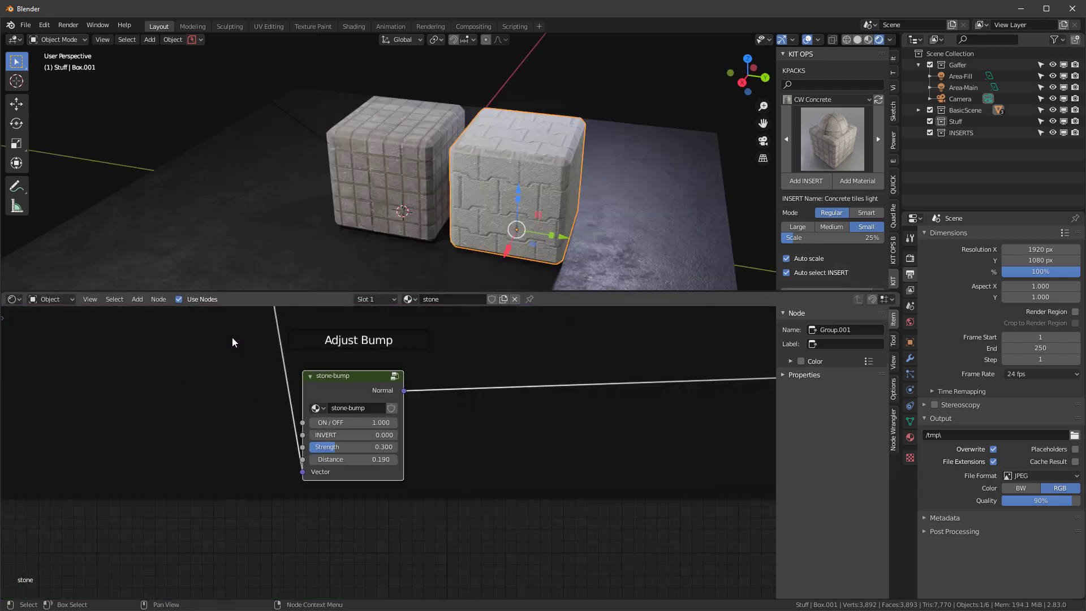
{"action": "scroll", "coordinate": [263, 355], "scroll_direction": "down", "scroll_amount": 5}
{"action": "scroll", "coordinate": [271, 397], "scroll_direction": "up", "scroll_amount": 1}
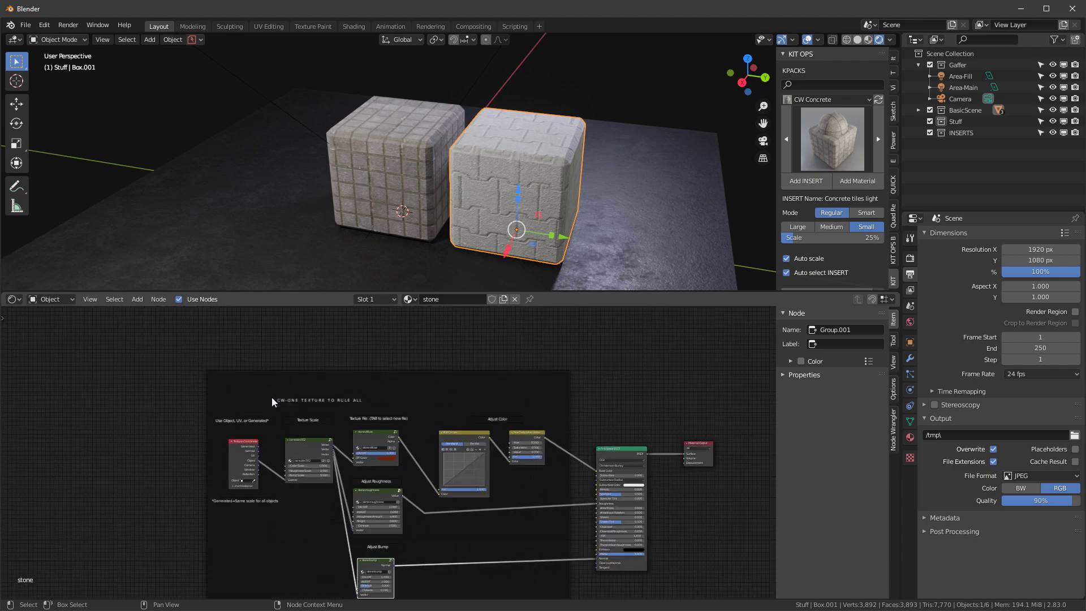
{"action": "scroll", "coordinate": [272, 397], "scroll_direction": "up", "scroll_amount": 3}
{"action": "middle_click_drag", "start_coordinate": [447, 215], "coordinate": [566, 157]}
{"action": "scroll", "coordinate": [456, 168], "scroll_direction": "up", "scroll_amount": 6}
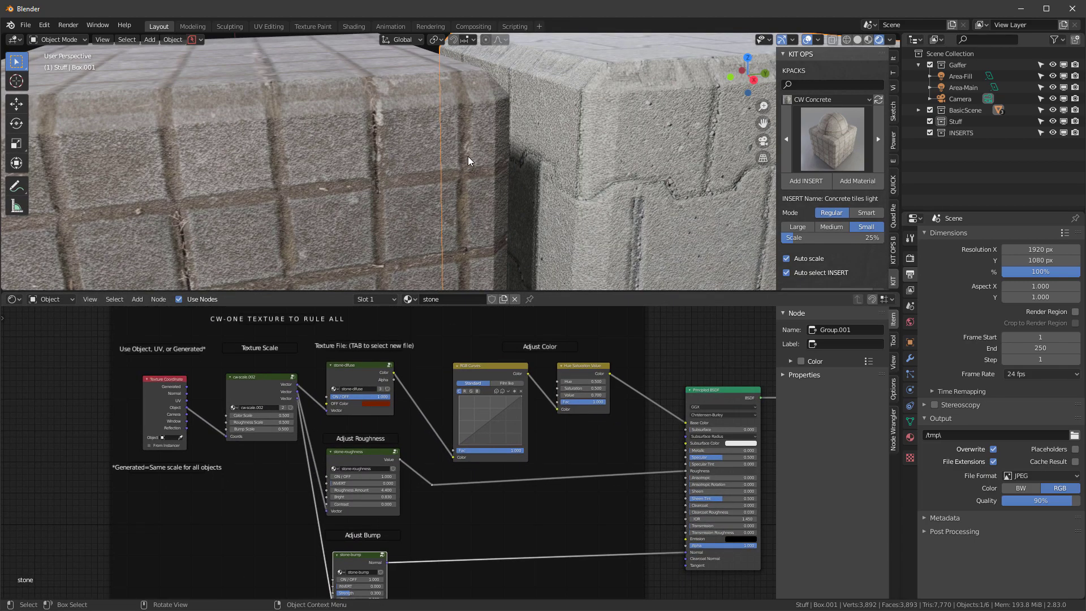
{"action": "middle_click_drag", "start_coordinate": [469, 156], "coordinate": [535, 145]}
{"action": "scroll", "coordinate": [459, 145], "scroll_direction": "down", "scroll_amount": 7}
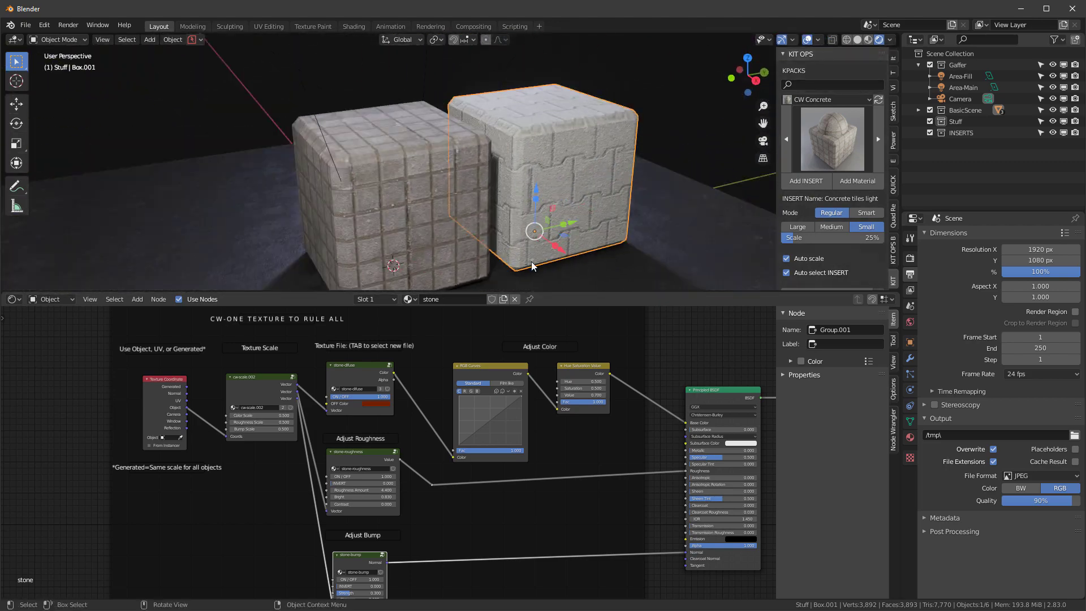
Switch to the web browser and download a seamless carpet texture from textures.com
{"action": "left_click", "coordinate": [421, 172]}
{"action": "left_click", "coordinate": [542, 153]}
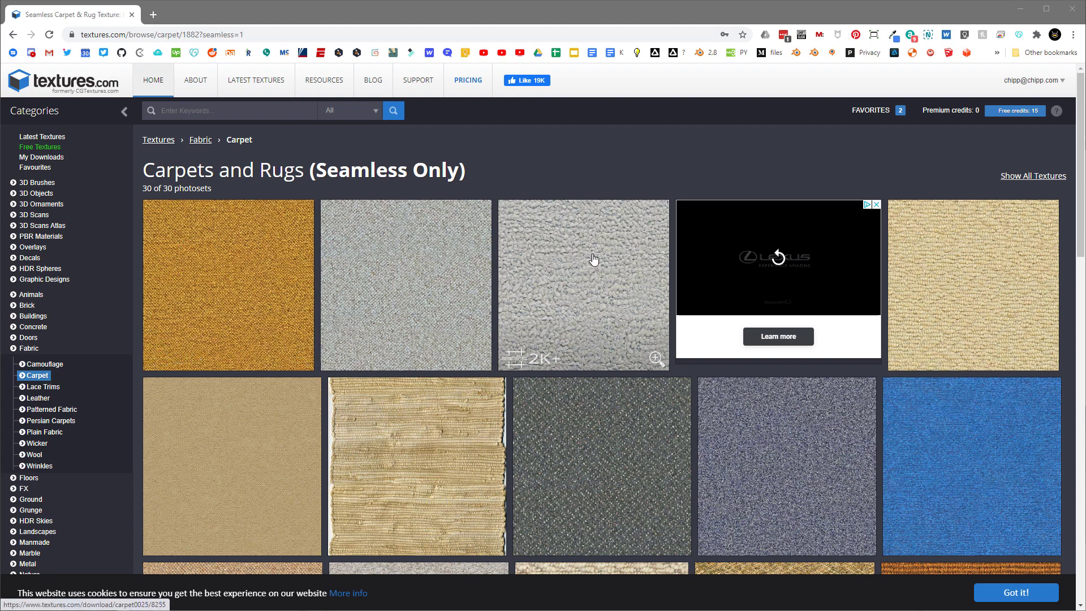
{"action": "left_click", "coordinate": [598, 274]}
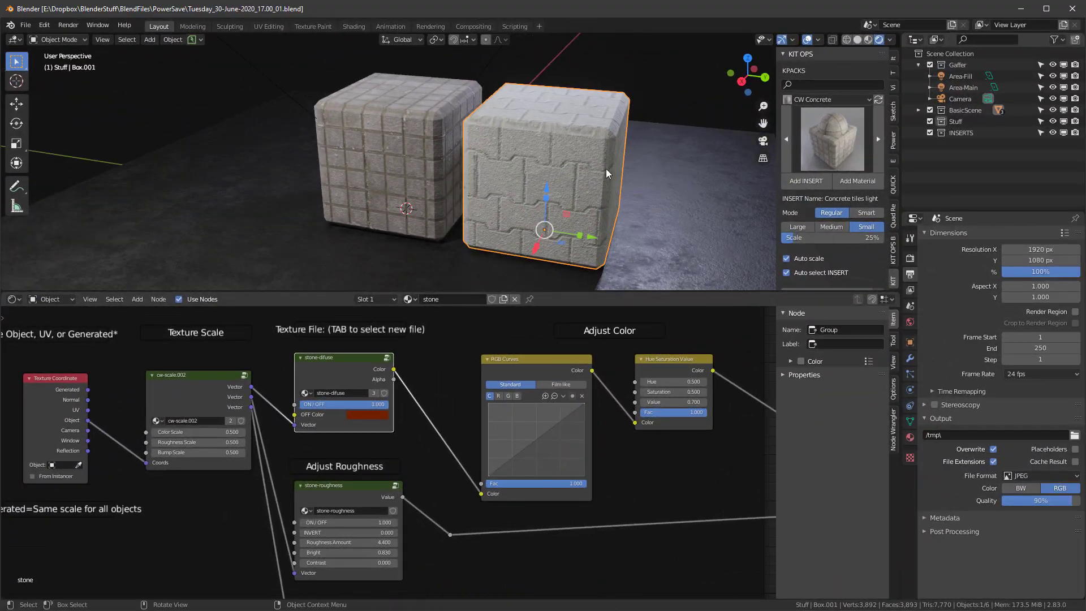
Replace the stone-difuse image with TexturesCom_Carpet0025_1_seamless_S.jpg from the CARPET-TILE folder and exit the group
{"action": "middle_click_drag", "start_coordinate": [608, 163], "coordinate": [531, 163]}
{"action": "middle_click_drag", "start_coordinate": [470, 127], "coordinate": [388, 306]}
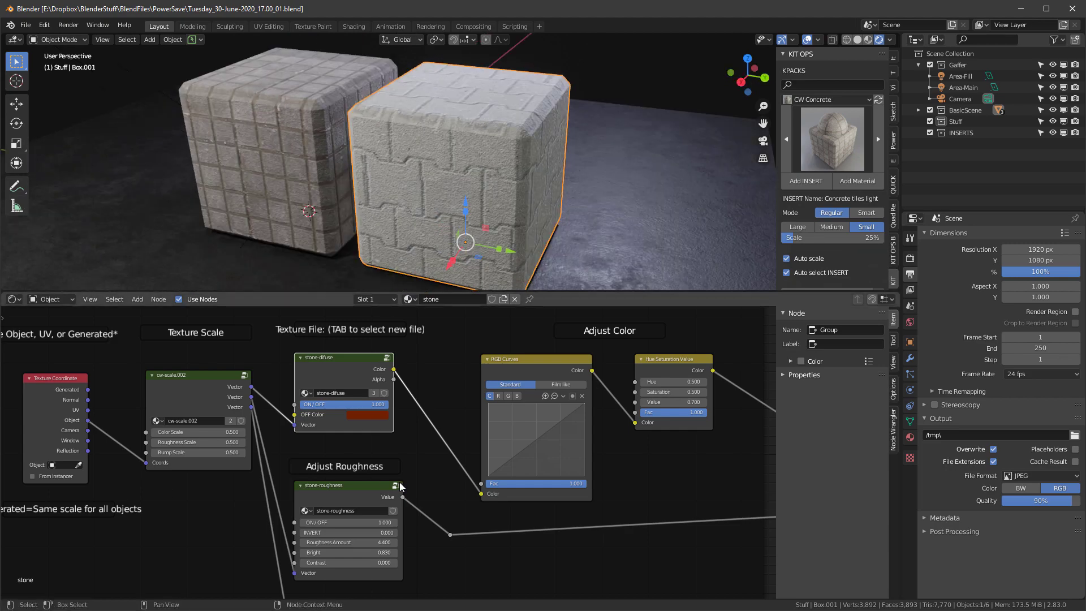
{"action": "middle_click_drag", "start_coordinate": [452, 227], "coordinate": [463, 168]}
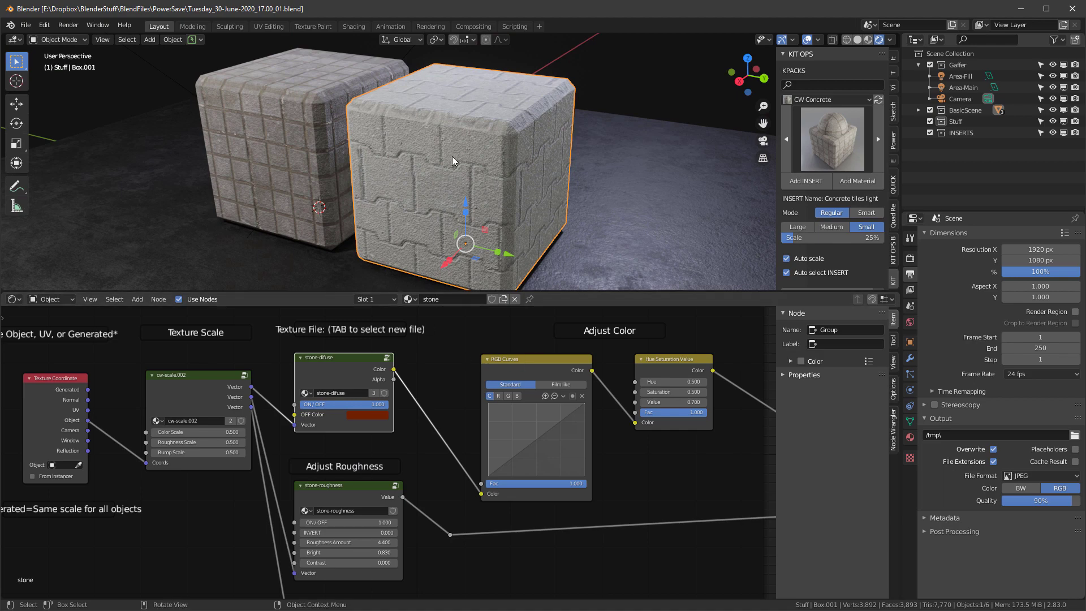
{"action": "left_click", "coordinate": [347, 357]}
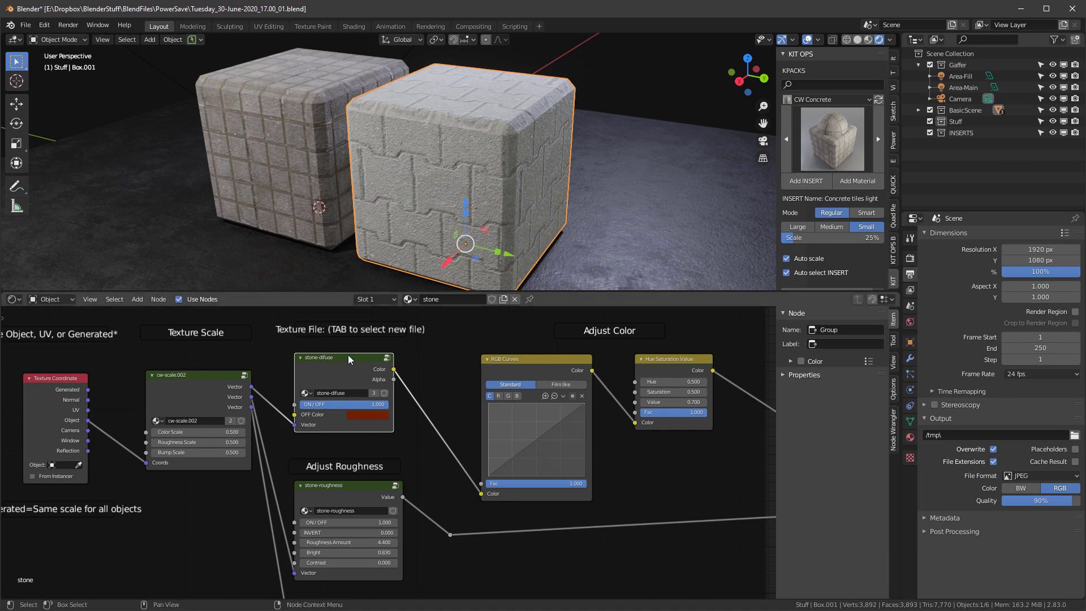
{"action": "key", "text": "Tab"}
{"action": "scroll", "coordinate": [298, 430], "scroll_direction": "up", "scroll_amount": 2}
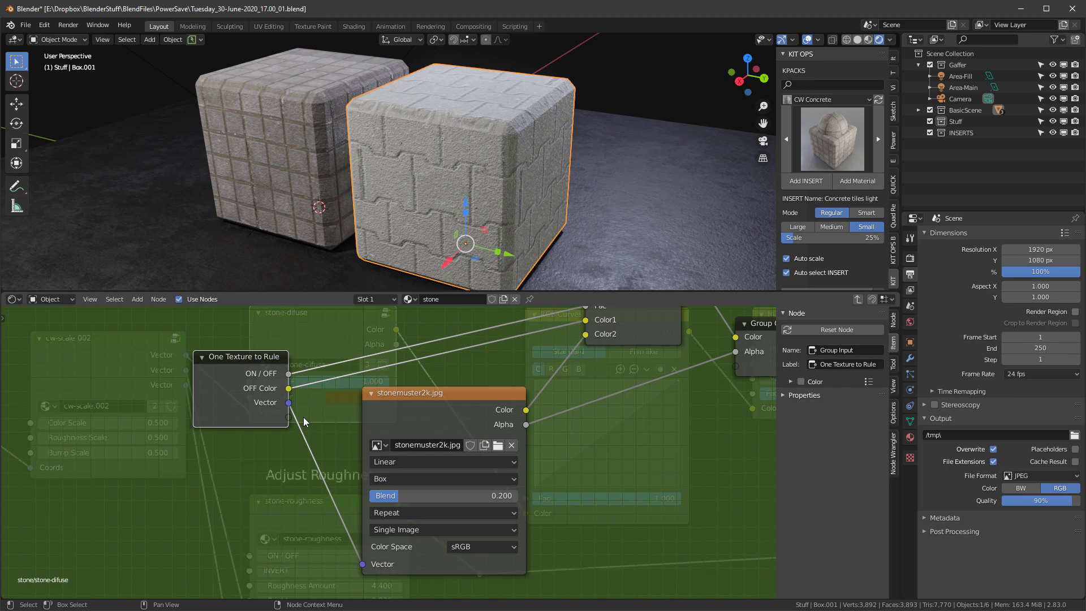
{"action": "left_click", "coordinate": [500, 447]}
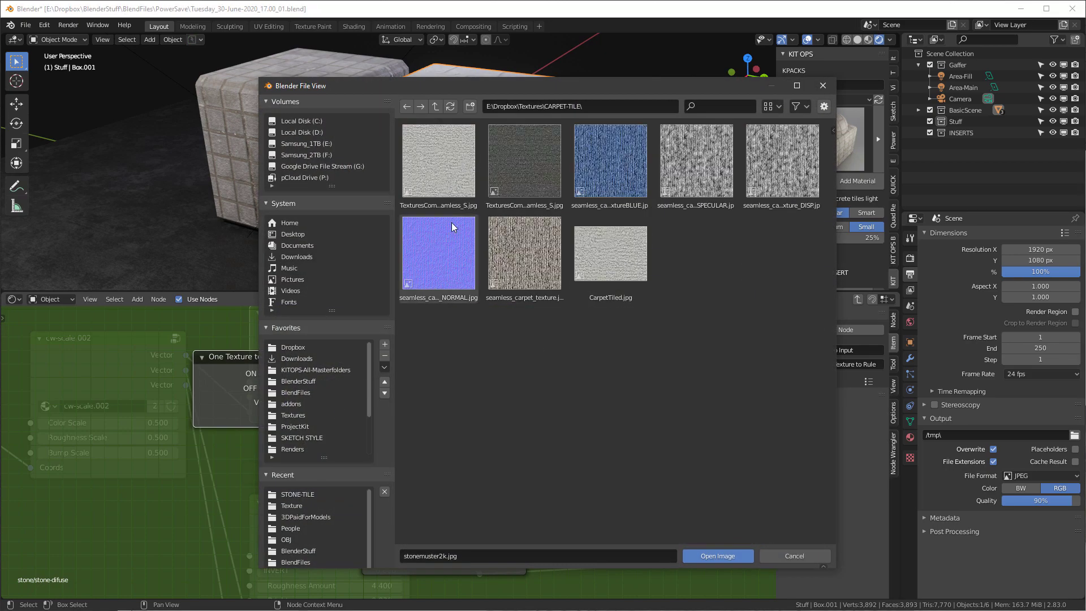
{"action": "left_click", "coordinate": [436, 152]}
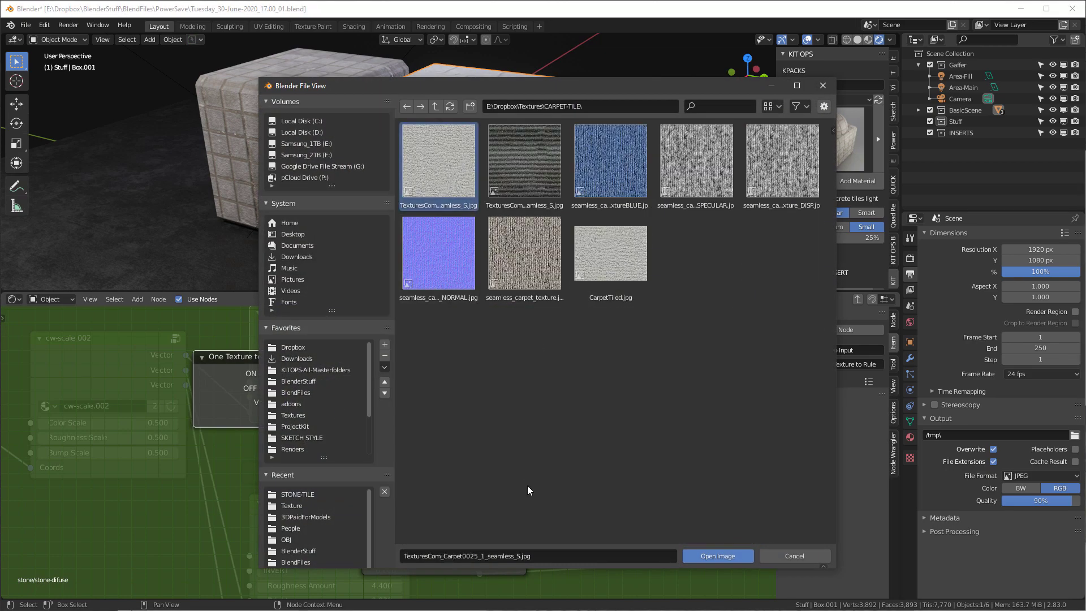
{"action": "left_click", "coordinate": [723, 555]}
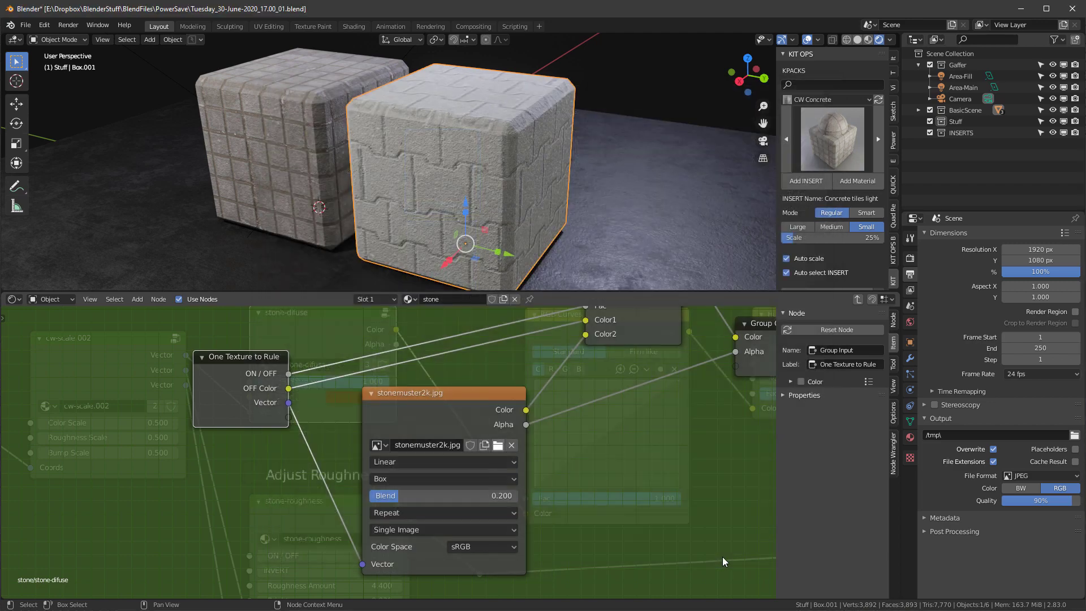
{"action": "middle_click_drag", "start_coordinate": [491, 164], "coordinate": [554, 254]}
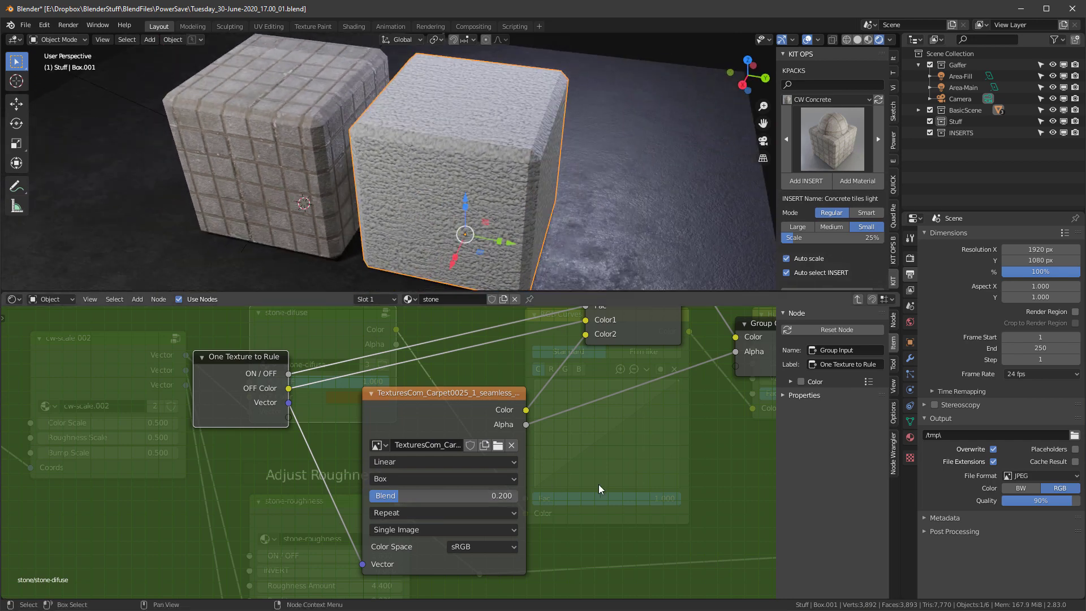
{"action": "key", "text": "Tab"}
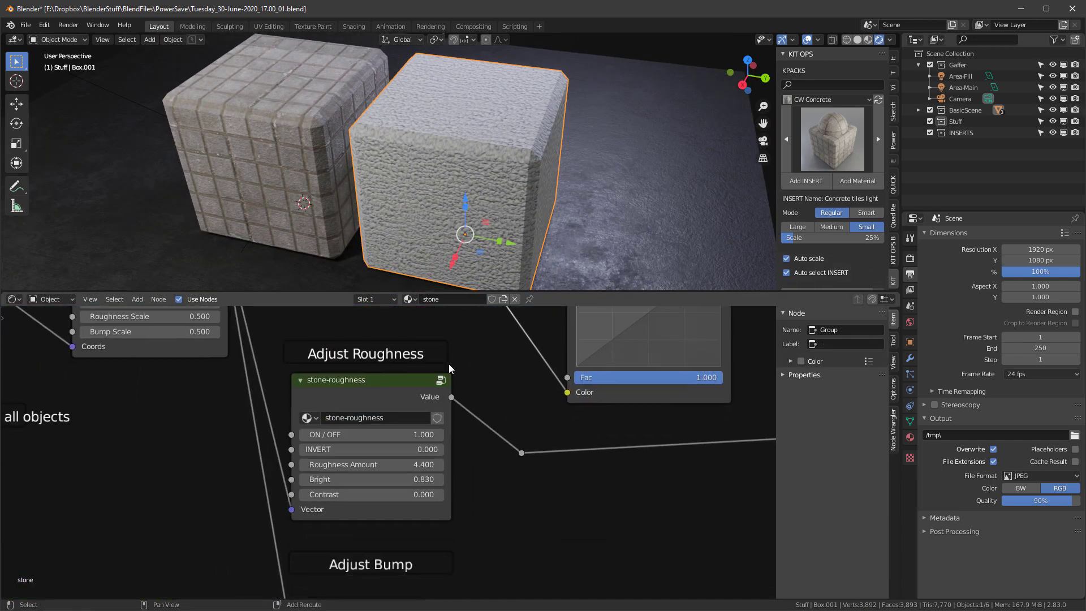
Set the stone-roughness Roughness Amount to 18.3 and Bright to 1
{"action": "scroll", "coordinate": [425, 406], "scroll_direction": "up", "scroll_amount": 3}
{"action": "left_click_drag", "start_coordinate": [390, 487], "coordinate": [442, 507]}
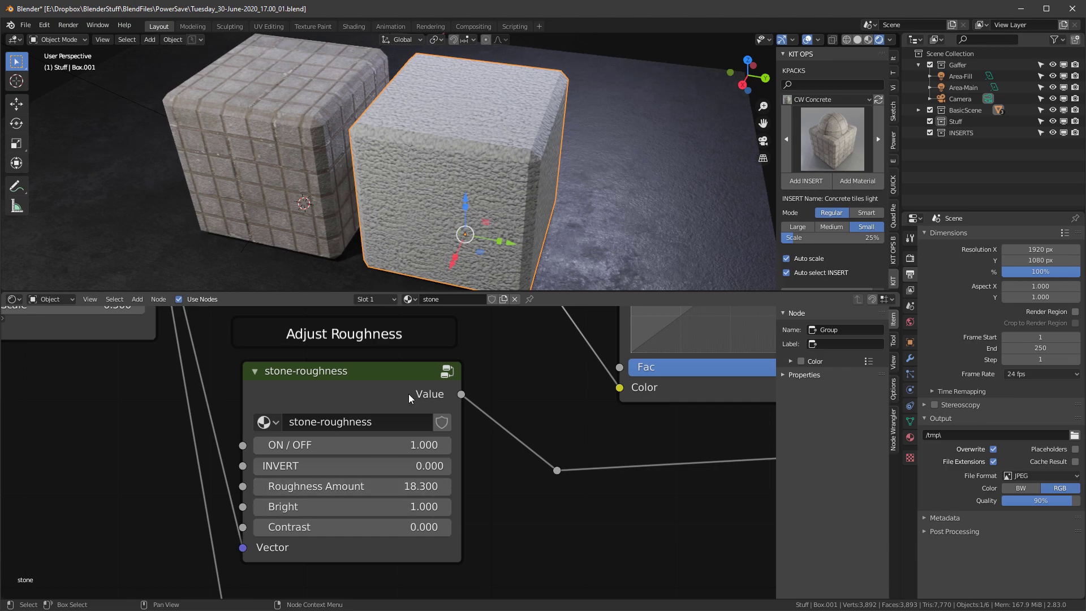
{"action": "mouse_move", "coordinate": [447, 198]}
{"action": "middle_mouse_down"}
{"action": "mouse_move", "coordinate": [375, 178]}
{"action": "mouse_move", "coordinate": [407, 194]}
{"action": "mouse_move", "coordinate": [430, 189]}
{"action": "middle_mouse_up"}
Set the stone-bump Distance to 1.69
{"action": "scroll", "coordinate": [444, 186], "scroll_direction": "down", "scroll_amount": 2}
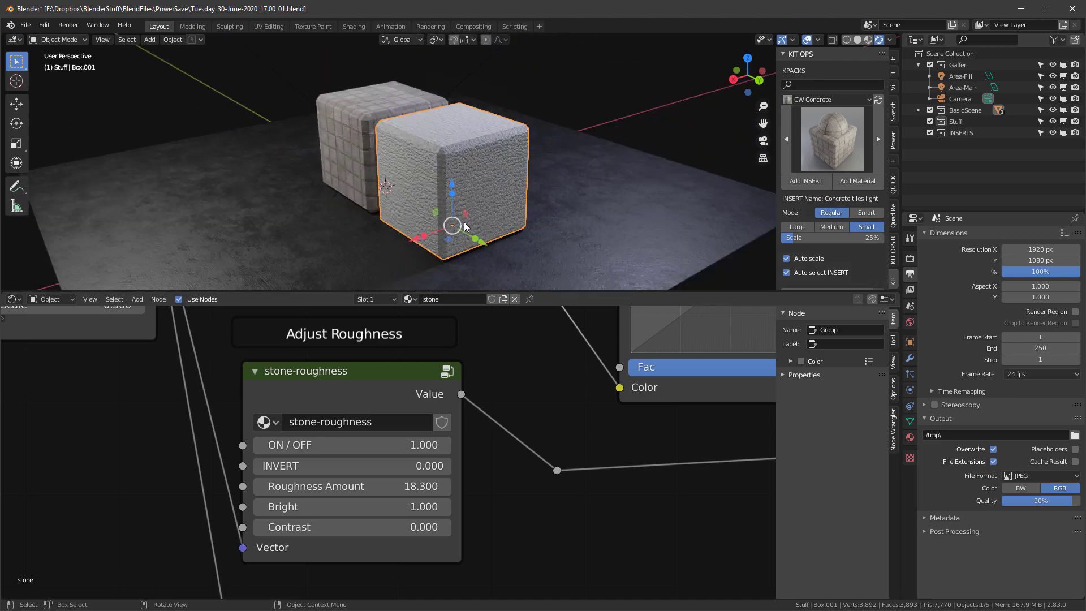
{"action": "scroll", "coordinate": [511, 452], "scroll_direction": "down", "scroll_amount": 5}
{"action": "middle_click_drag", "start_coordinate": [511, 452], "coordinate": [486, 308]}
{"action": "scroll", "coordinate": [430, 475], "scroll_direction": "up", "scroll_amount": 4}
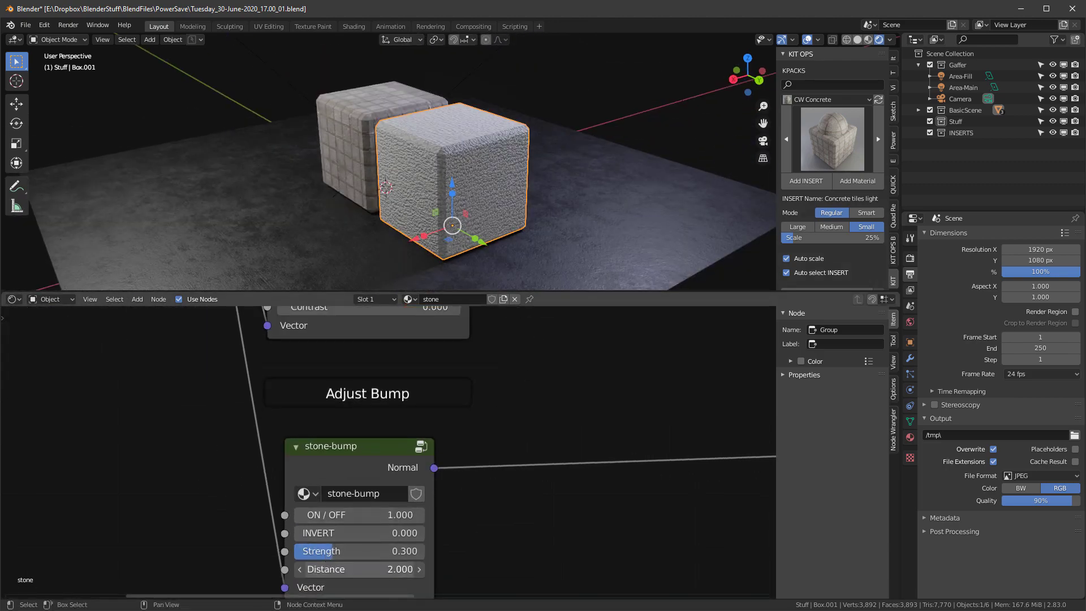
{"action": "left_click_drag", "start_coordinate": [360, 569], "coordinate": [340, 569]}
Inspect the carpet-textured cube up close in the viewport and review the main node tree
{"action": "scroll", "coordinate": [485, 147], "scroll_direction": "up", "scroll_amount": 4}
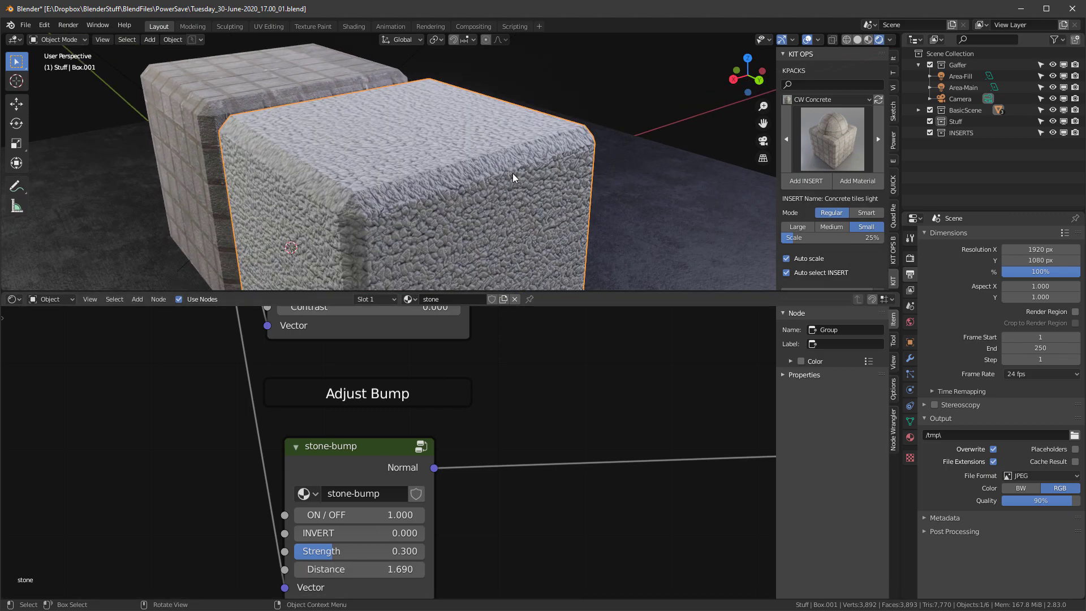
{"action": "middle_click_drag", "start_coordinate": [512, 173], "coordinate": [573, 159]}
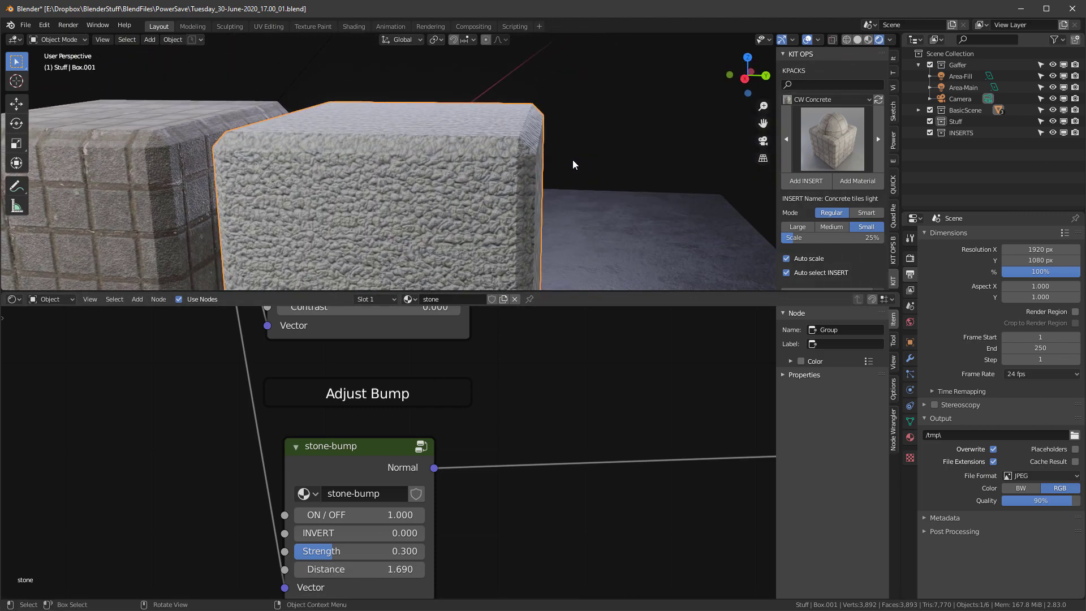
{"action": "scroll", "coordinate": [573, 160], "scroll_direction": "down", "scroll_amount": 2}
{"action": "scroll", "coordinate": [570, 411], "scroll_direction": "down", "scroll_amount": 12}
{"action": "middle_click_drag", "start_coordinate": [567, 371], "coordinate": [512, 577]}
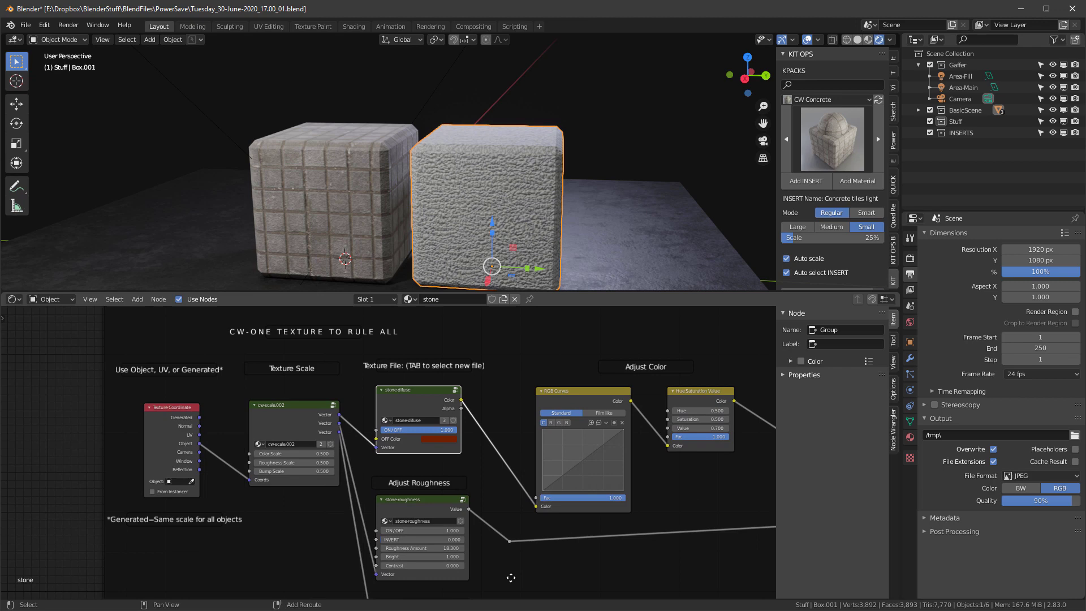
{"action": "scroll", "coordinate": [438, 452], "scroll_direction": "up", "scroll_amount": 2}
{"action": "scroll", "coordinate": [442, 443], "scroll_direction": "up", "scroll_amount": 1}
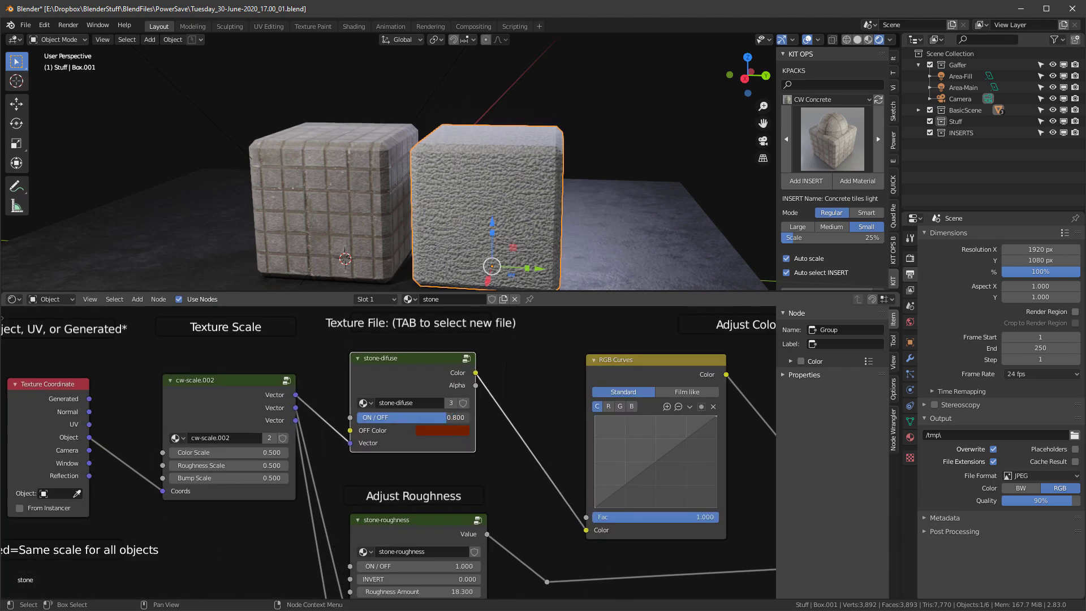
Set the stone-difuse ON/OFF value to 0.410 and adjust the Hue Saturation Value node's saturation
{"action": "left_click_drag", "start_coordinate": [447, 417], "coordinate": [402, 418]}
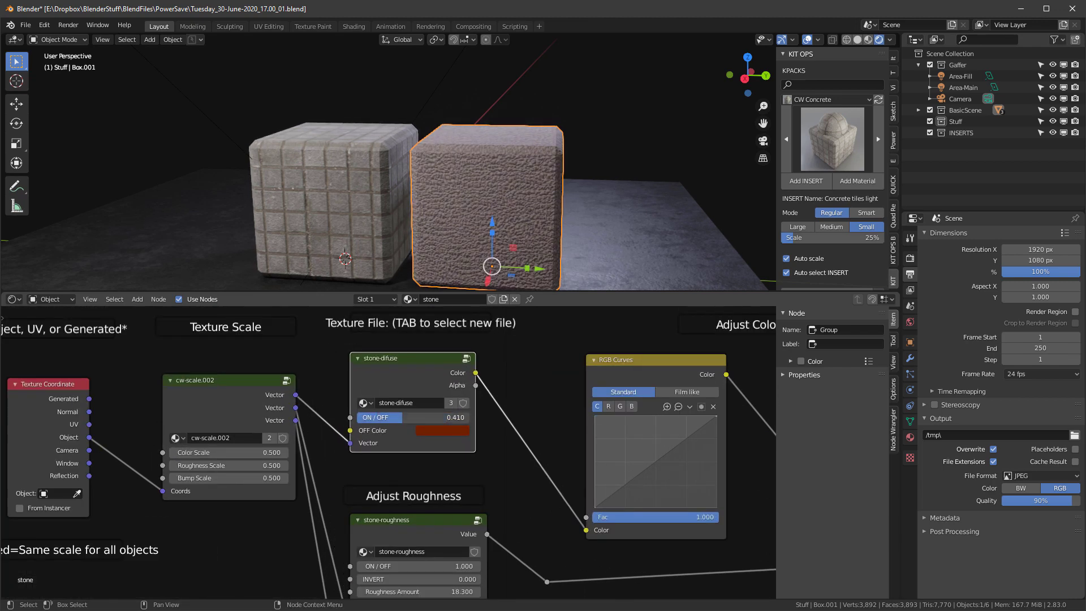
{"action": "scroll", "coordinate": [436, 433], "scroll_direction": "down", "scroll_amount": 3}
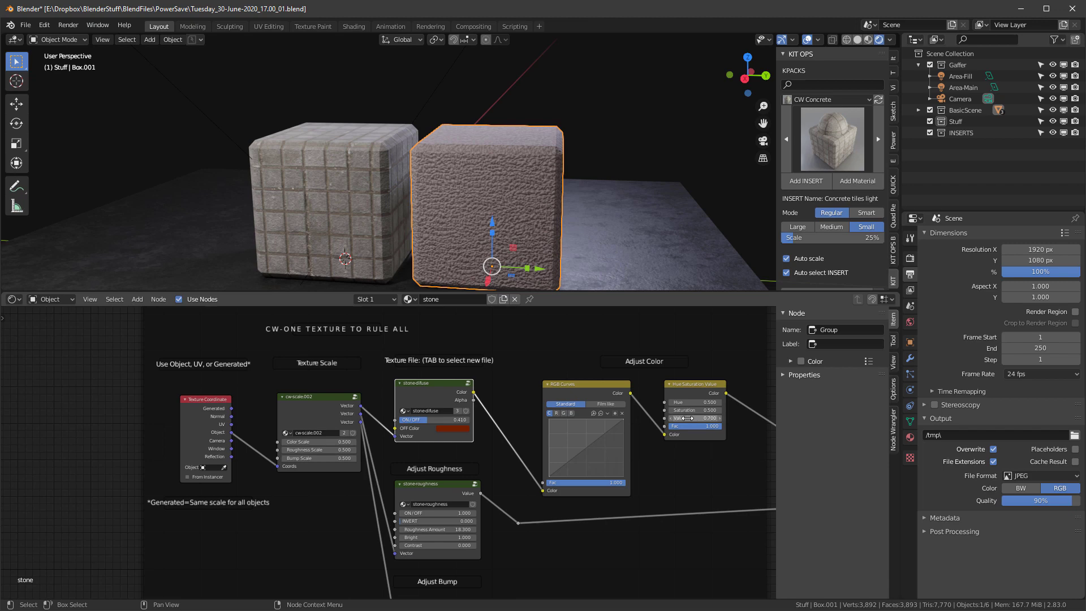
{"action": "mouse_move", "coordinate": [688, 411]}
{"action": "left_mouse_down"}
{"action": "mouse_move", "coordinate": [708, 411]}
{"action": "mouse_move", "coordinate": [667, 411]}
{"action": "left_mouse_up"}
Orbit and zoom the viewport to examine the carpet-textured cube up close
{"action": "middle_click_drag", "start_coordinate": [463, 170], "coordinate": [511, 160]}
{"action": "scroll", "coordinate": [479, 150], "scroll_direction": "up", "scroll_amount": 3}
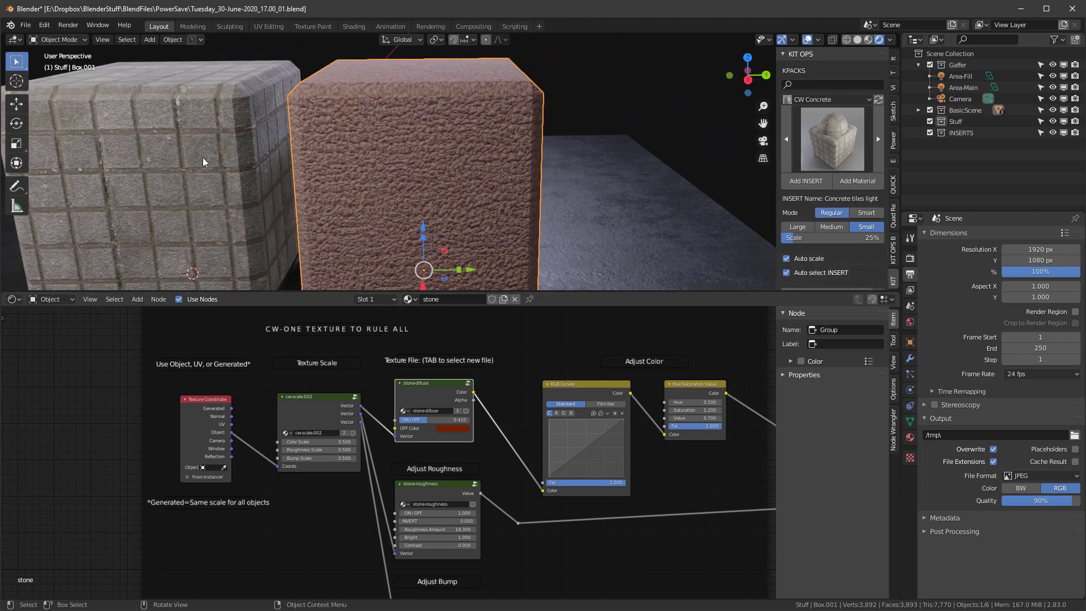
{"action": "mouse_move", "coordinate": [371, 171]}
{"action": "middle_mouse_down"}
{"action": "mouse_move", "coordinate": [408, 165]}
{"action": "mouse_move", "coordinate": [389, 169]}
{"action": "middle_mouse_up"}
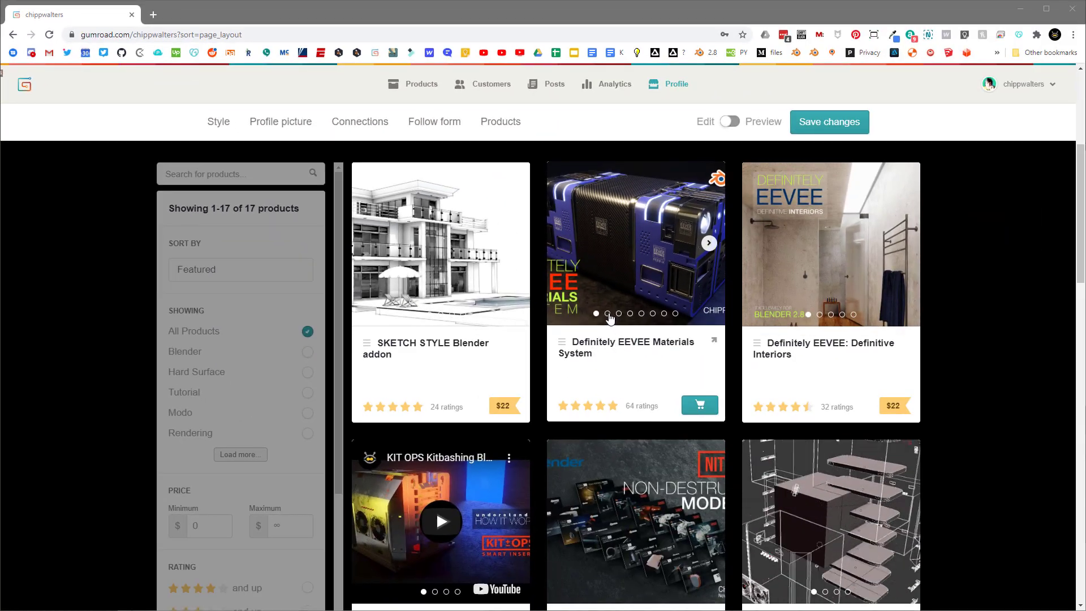
Switch to the Gumroad profile in the browser and browse the Definitely EEVEE Materials System images and other product listings
{"action": "left_click", "coordinate": [609, 314]}
{"action": "left_click", "coordinate": [619, 314]}
{"action": "left_click", "coordinate": [630, 314]}
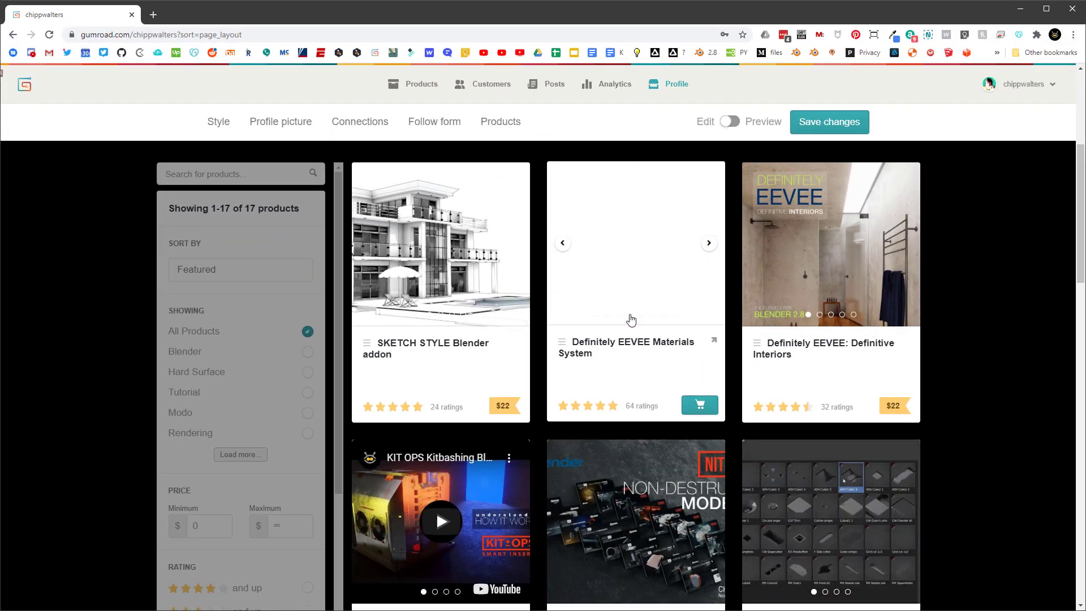
{"action": "left_click", "coordinate": [596, 314]}
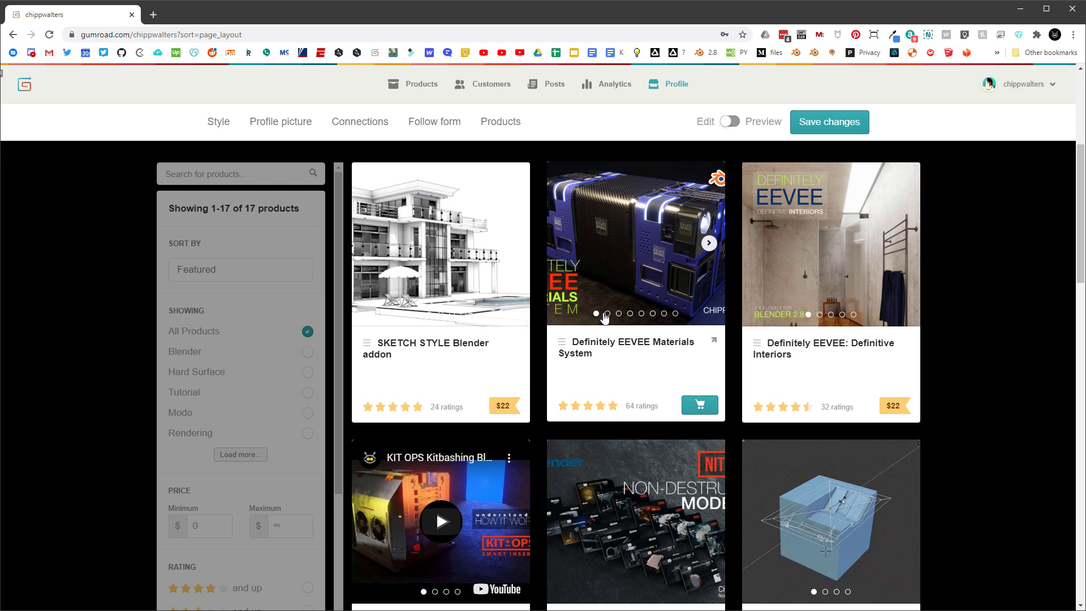
{"action": "left_click", "coordinate": [608, 314]}
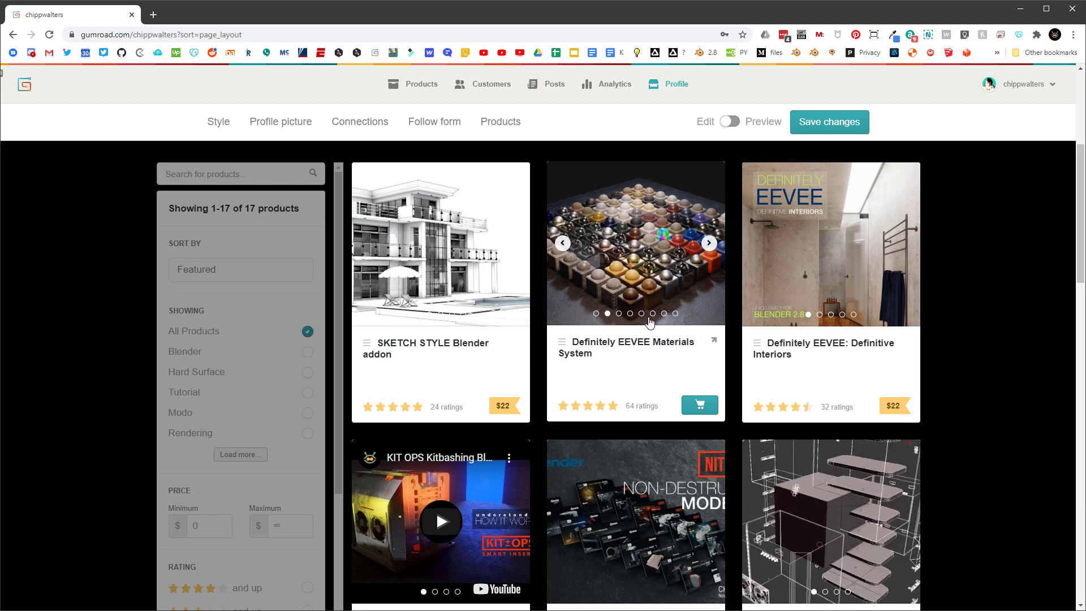
{"action": "scroll", "coordinate": [617, 284], "scroll_direction": "down", "scroll_amount": 8}
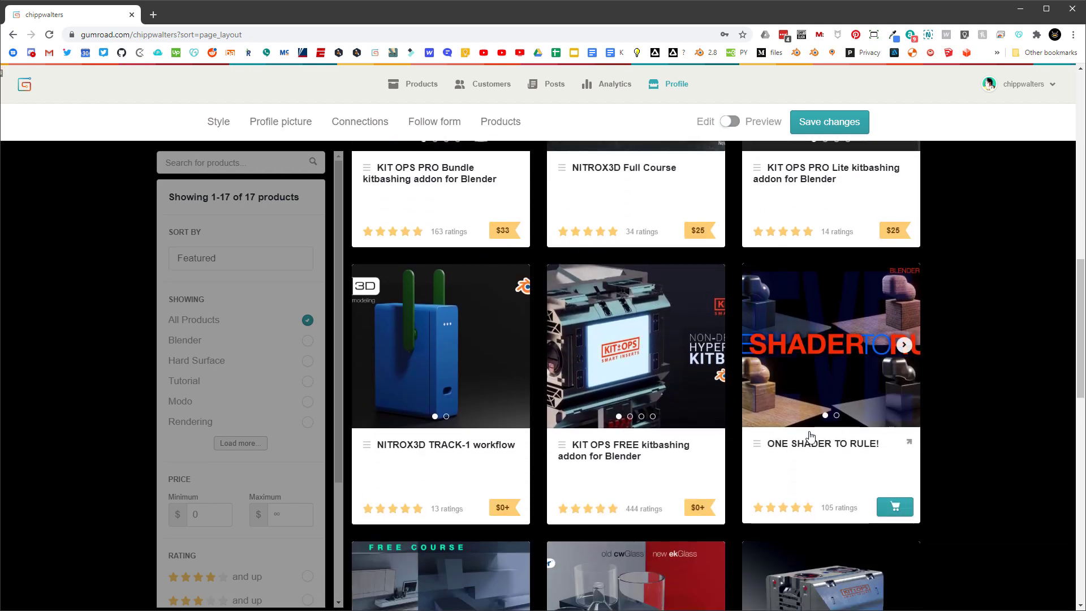